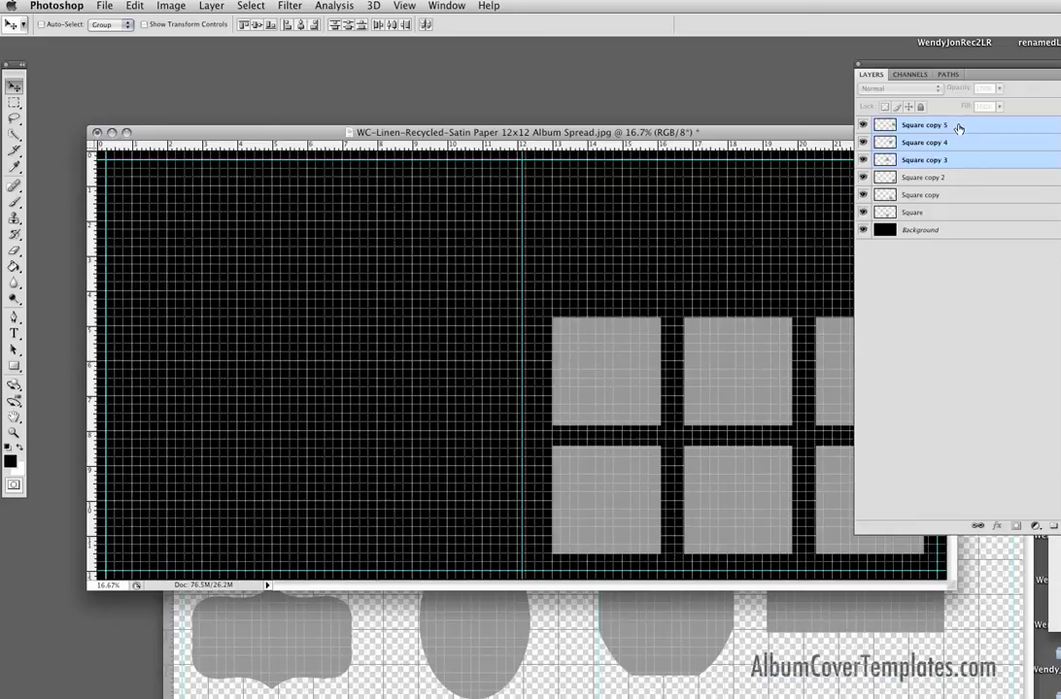
Step: Duplicate the three bottom-row layers: Square, Square copy and Square copy 2
click(964, 178)
shift+click(962, 195)
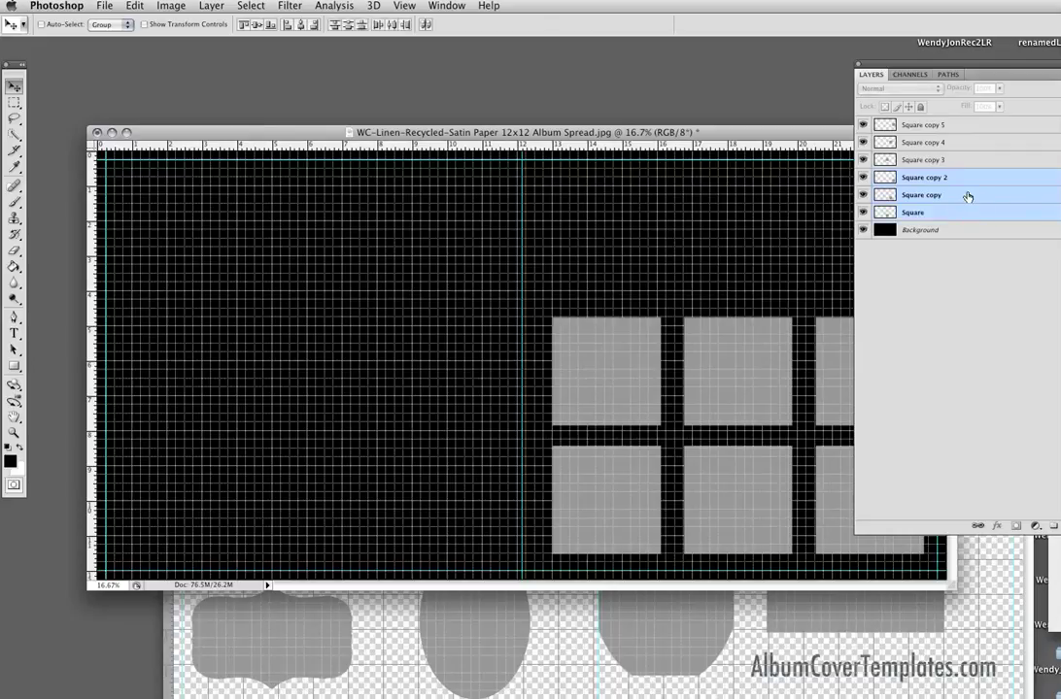
right_click(967, 198)
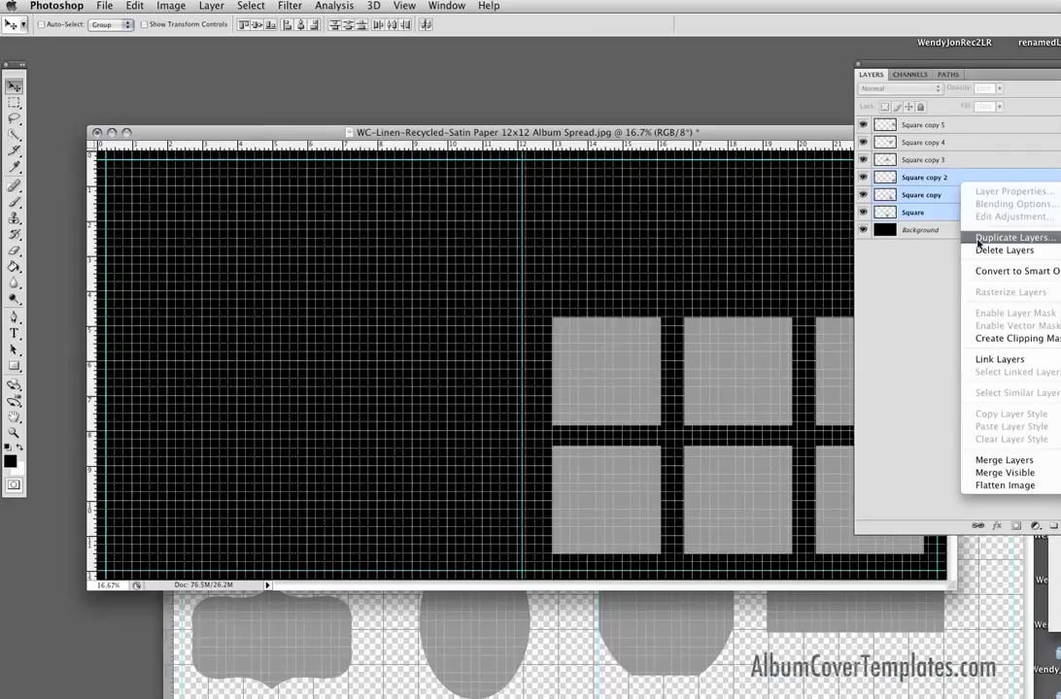
click(979, 238)
click(807, 252)
Step: Drag the duplicated squares up and align them as the grid's top row
drag(750, 340, 746, 188)
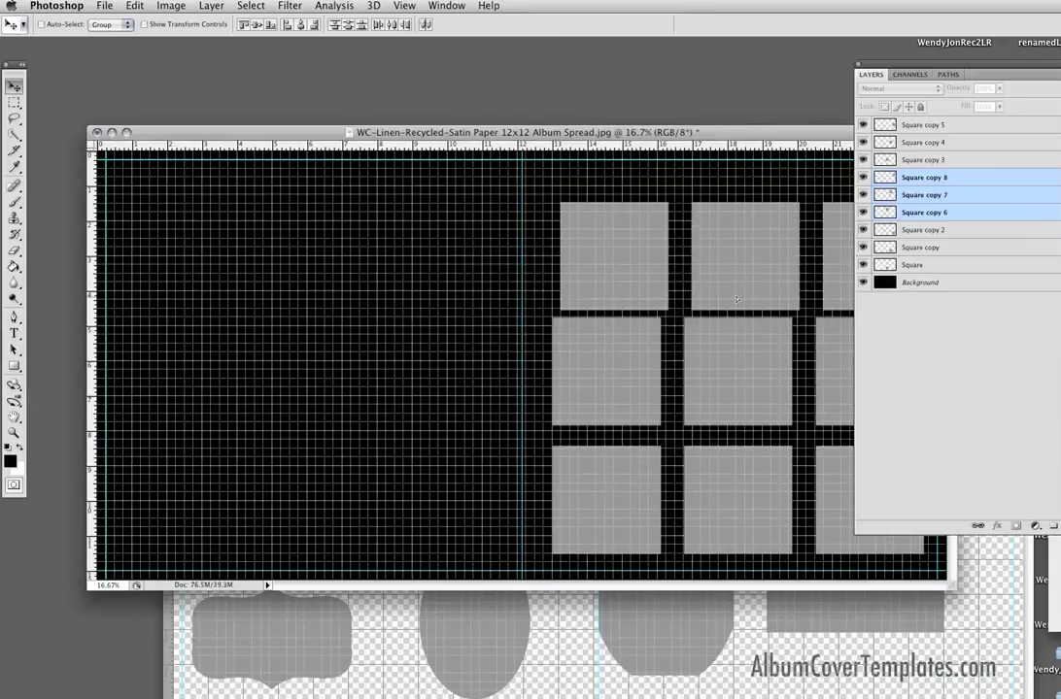
drag(737, 327, 734, 285)
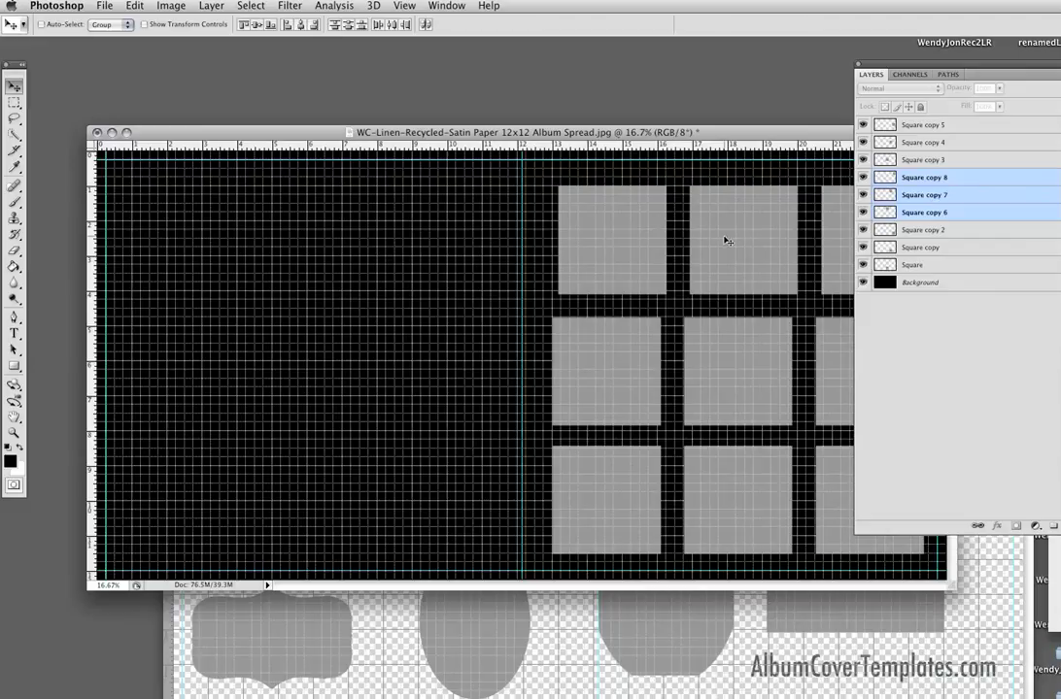
drag(728, 241, 722, 241)
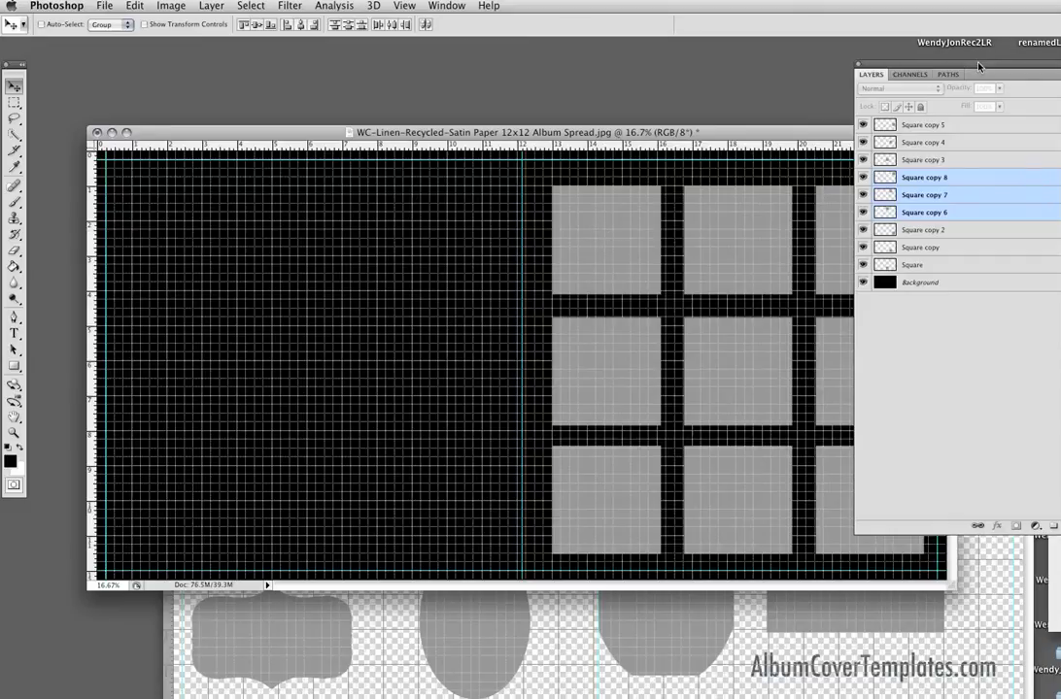
drag(979, 61, 956, 100)
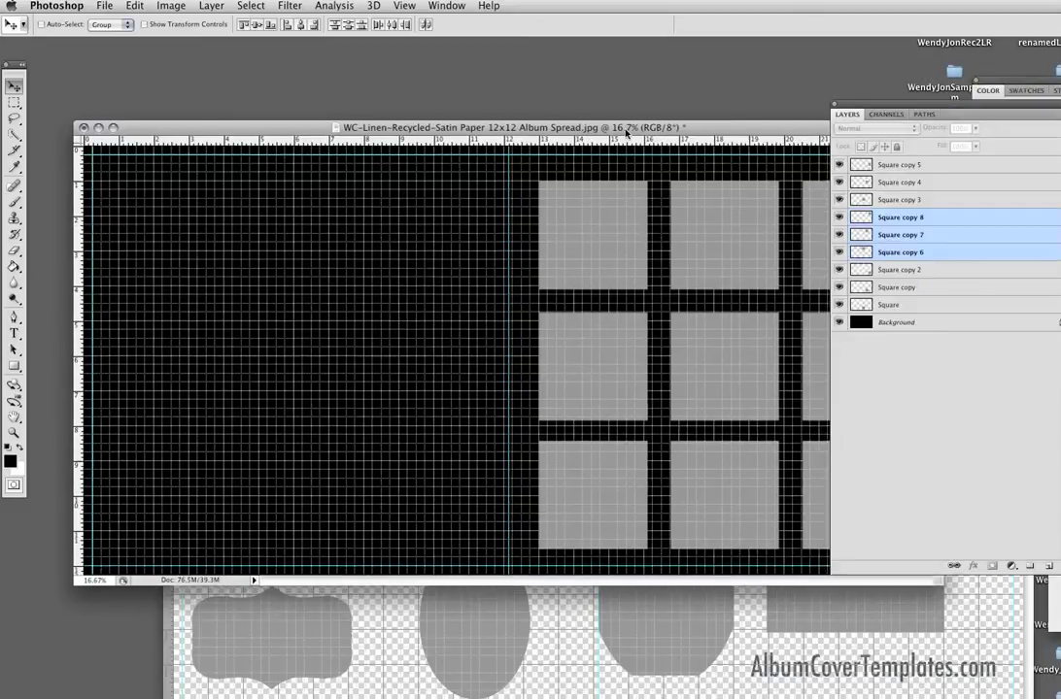
Step: Hide the grid overlay on the canvas
drag(636, 122, 620, 114)
click(398, 6)
mouse_move(435, 221)
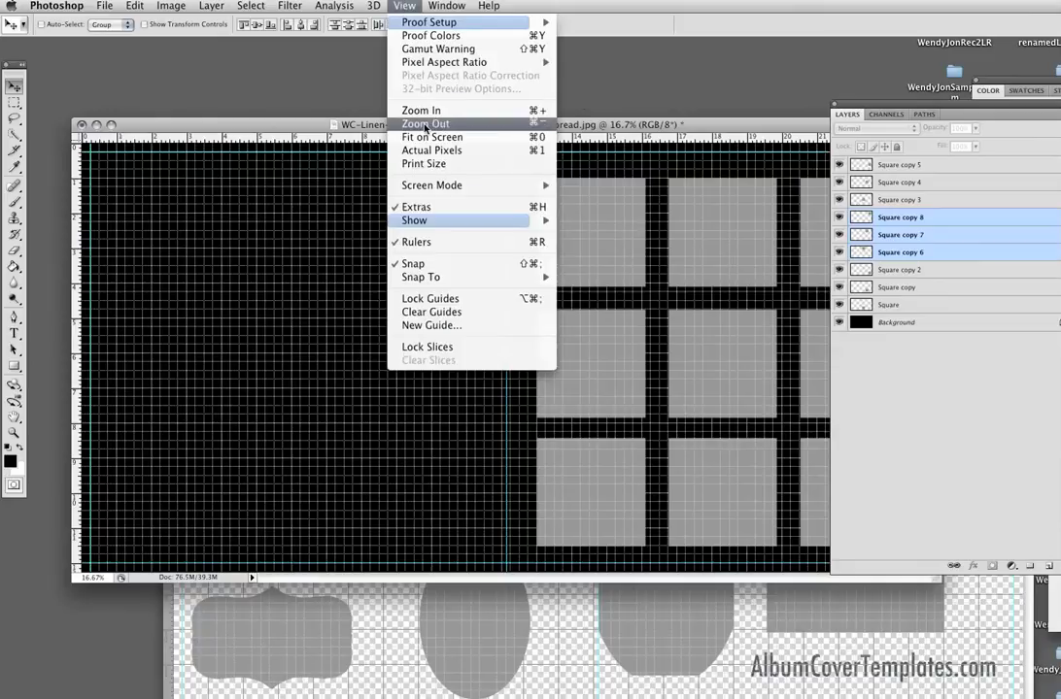
click(581, 261)
Step: Copy the Square Sloppy layer from All Shapes Place Holders into the spread
click(677, 671)
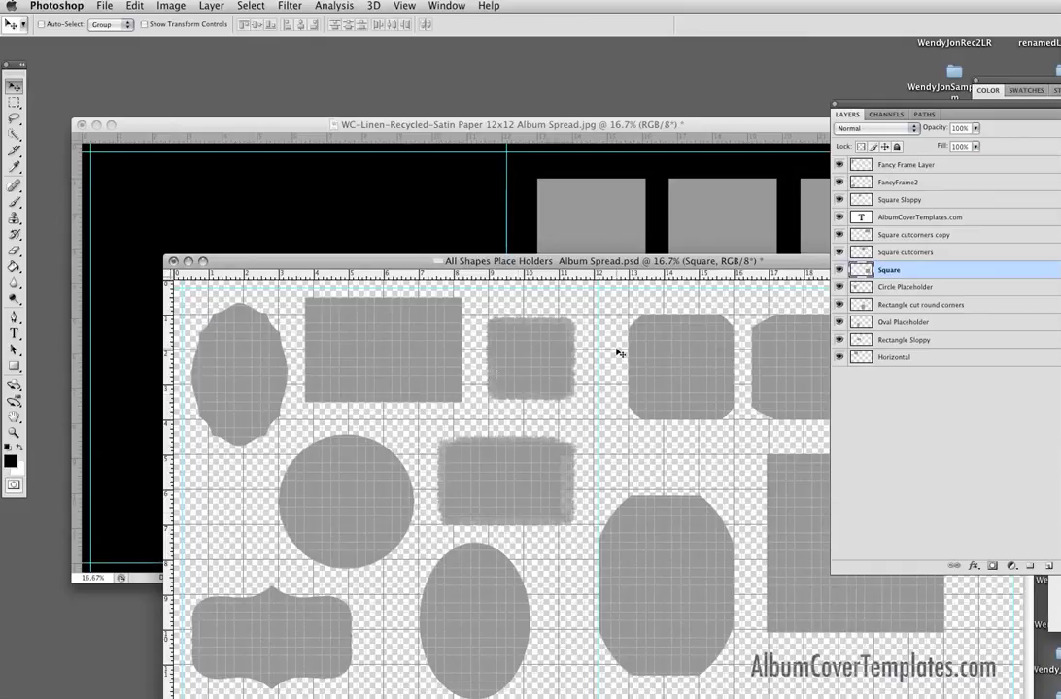
click(903, 200)
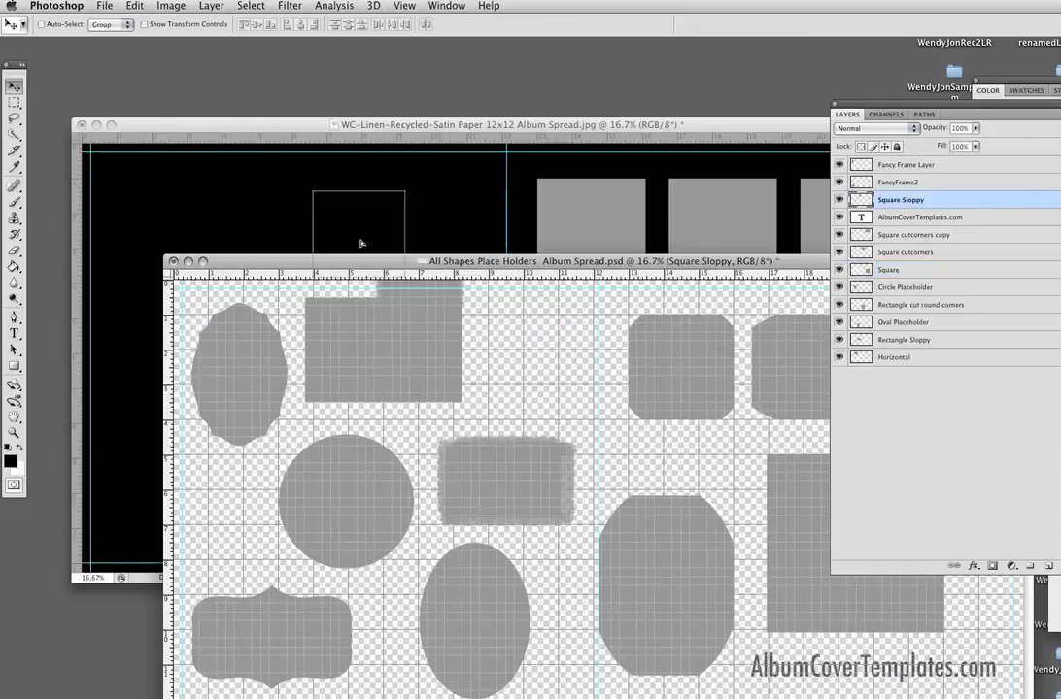
drag(534, 370, 257, 219)
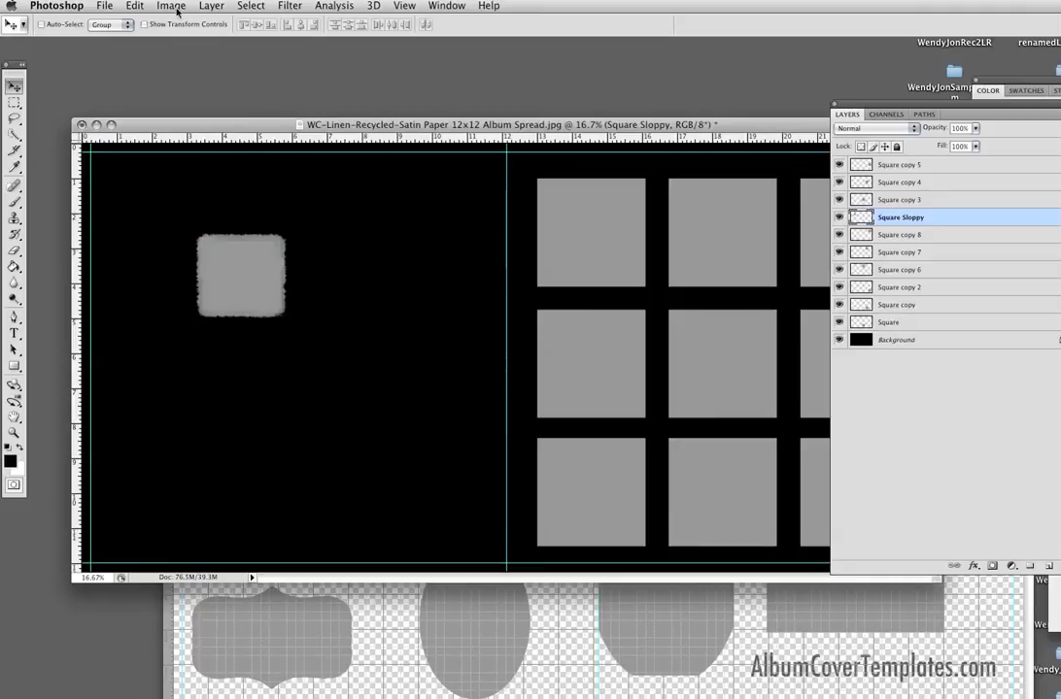
Step: Free-transform the sloppy square to about 310% and position it on the left page
click(132, 6)
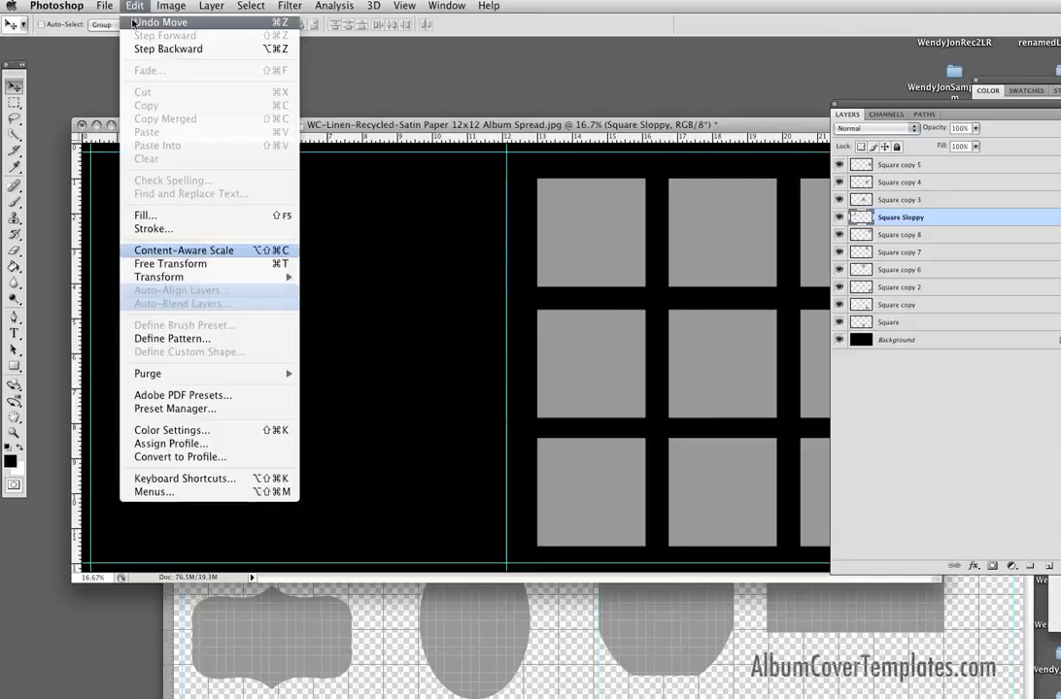
click(180, 263)
drag(286, 320, 451, 530)
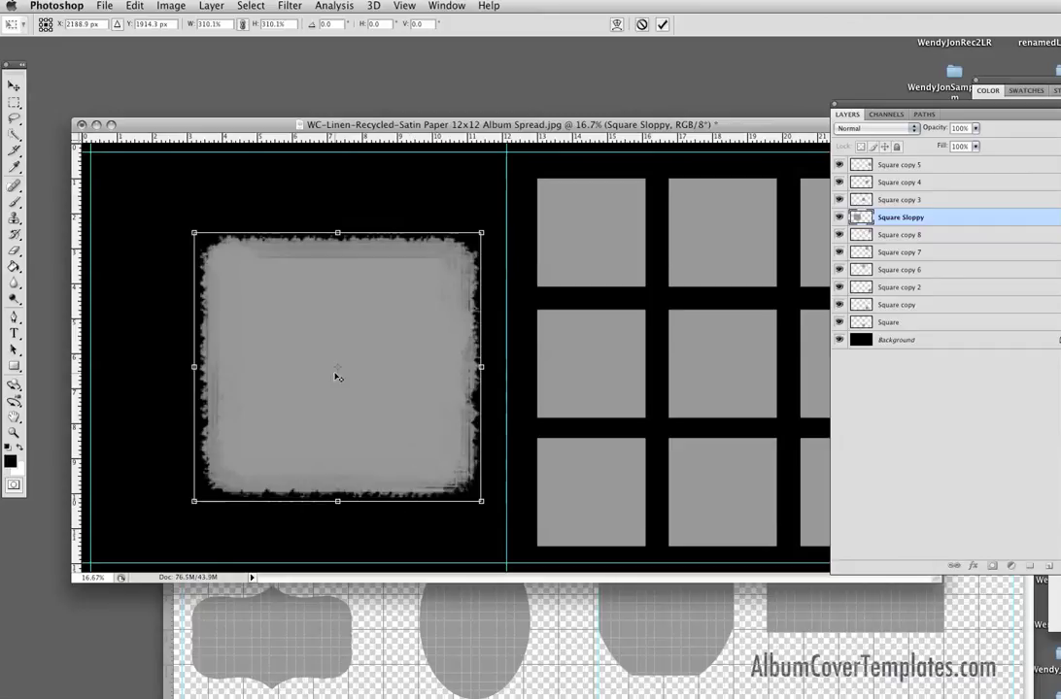
drag(321, 328, 297, 318)
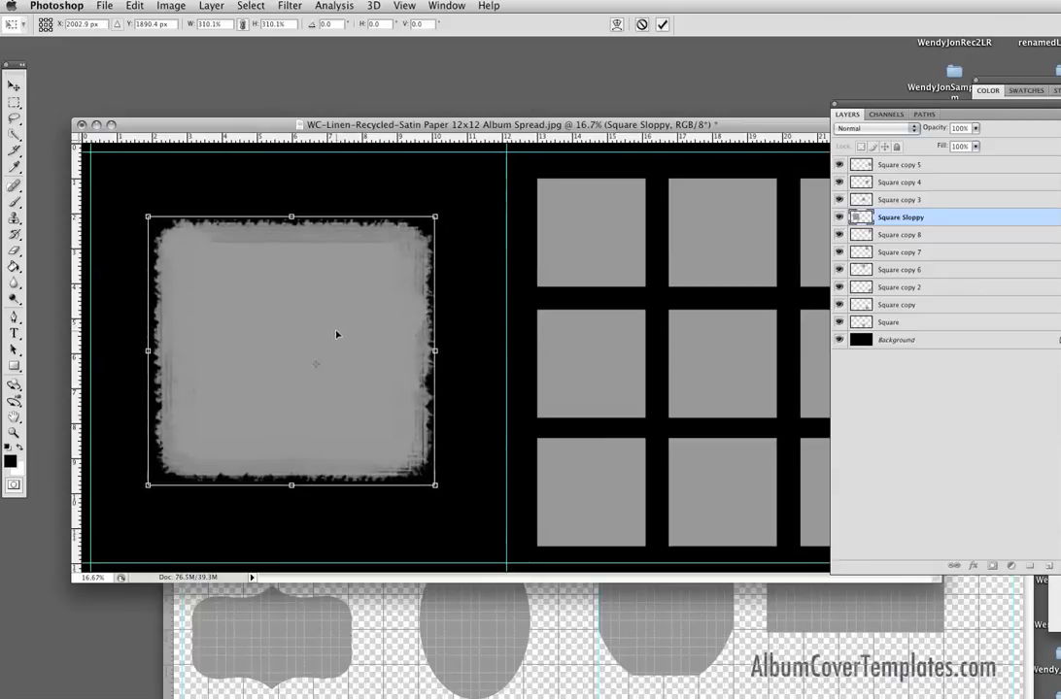
key(Return)
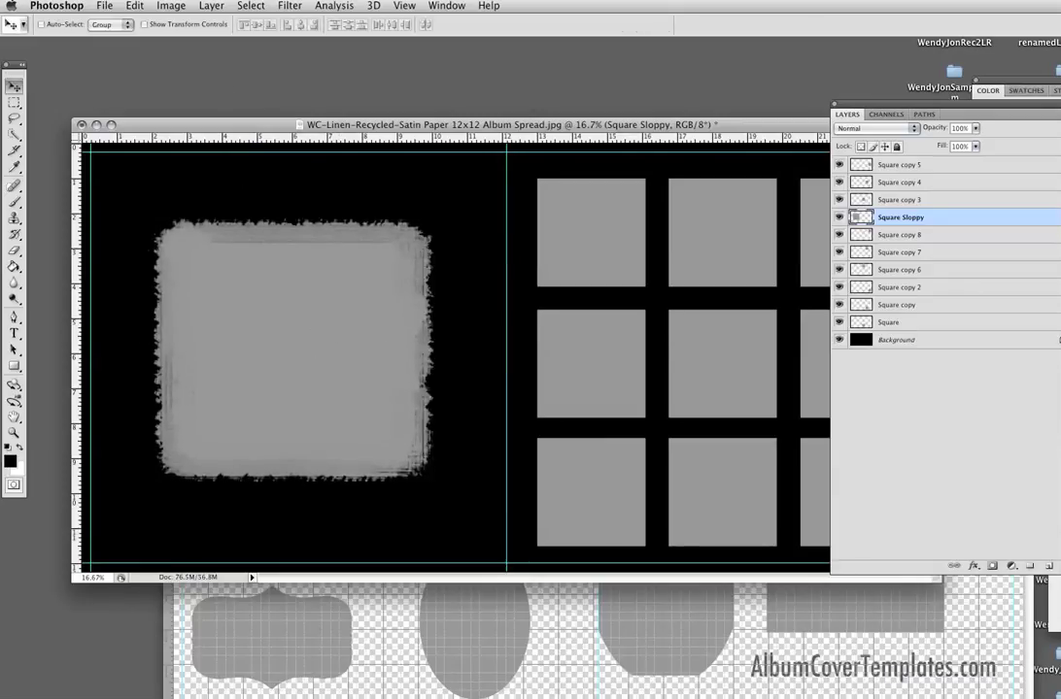
key(Tab)
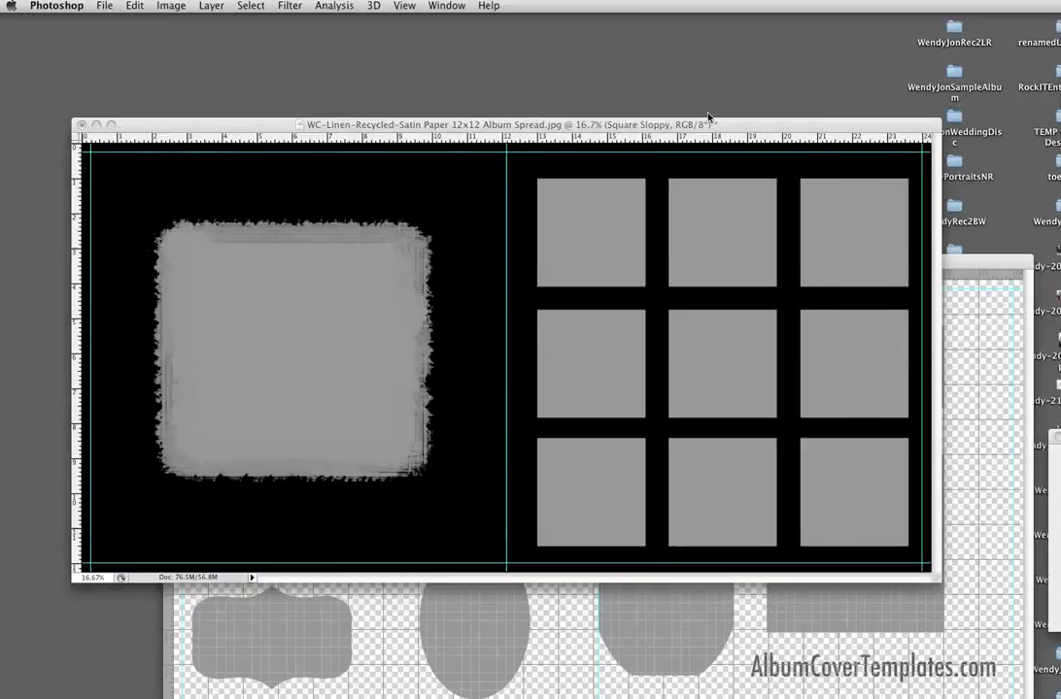
Step: Select the nine Square layers, from Square to Square copy 8, excluding Square Sloppy, and merge them
key(Tab)
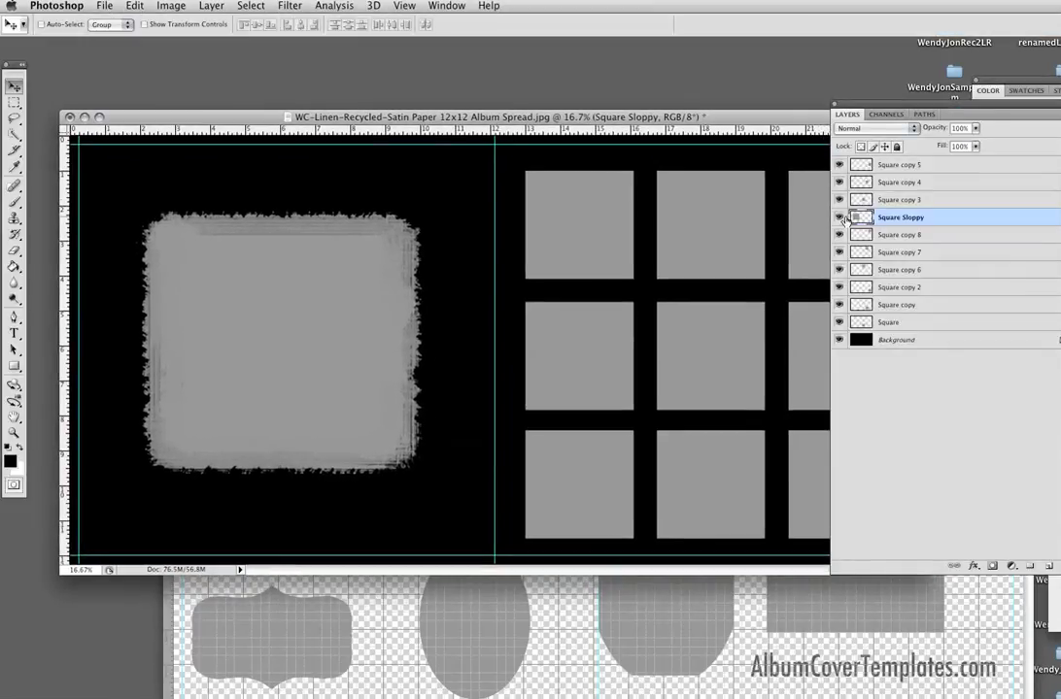
click(916, 235)
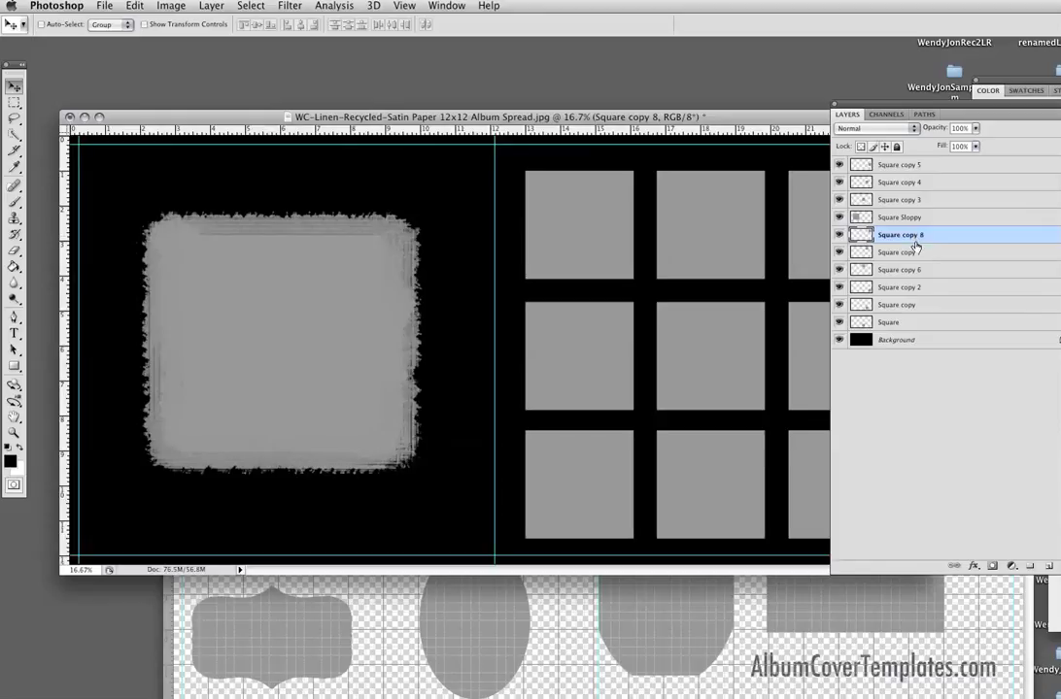
shift+click(913, 253)
shift+click(912, 271)
shift+click(907, 305)
shift+click(906, 321)
super+click(899, 200)
super+click(903, 167)
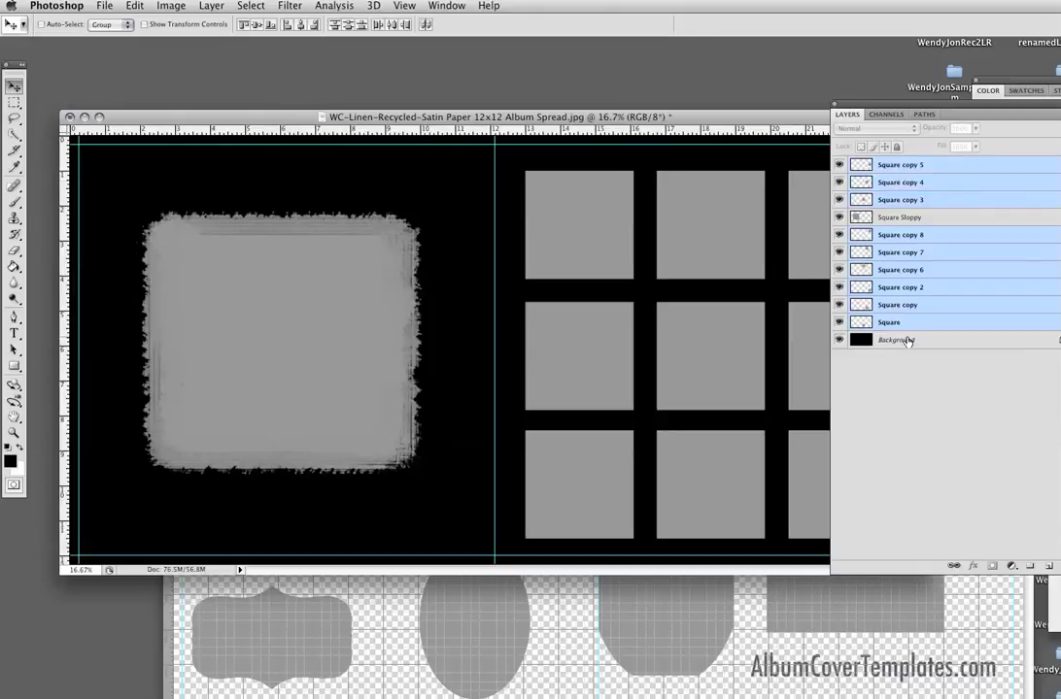
right_click(917, 270)
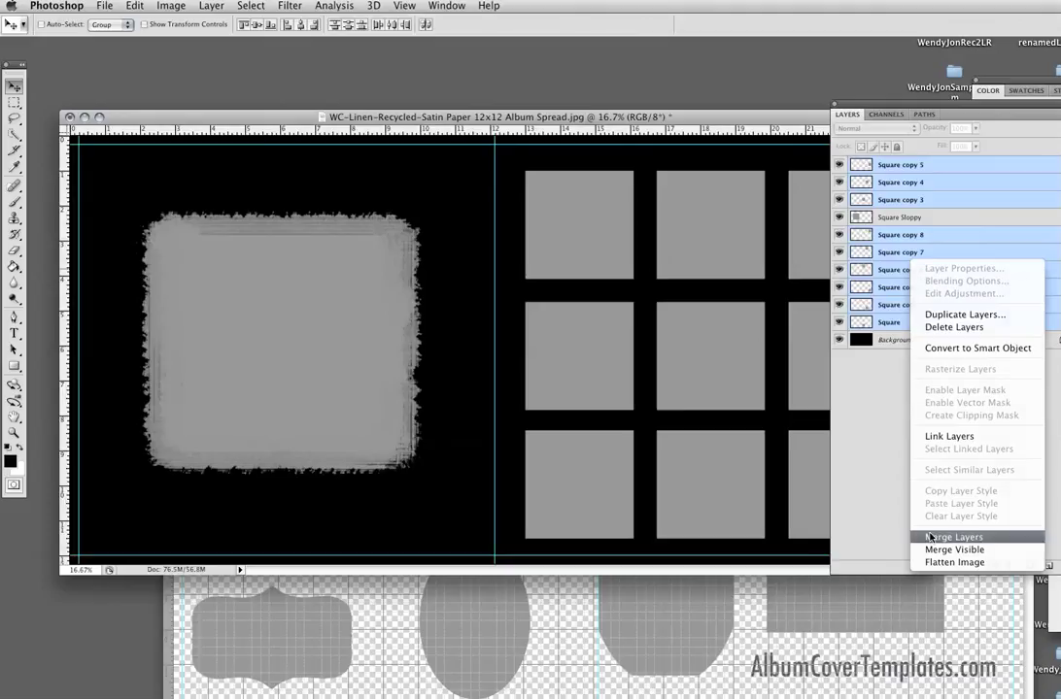
click(935, 537)
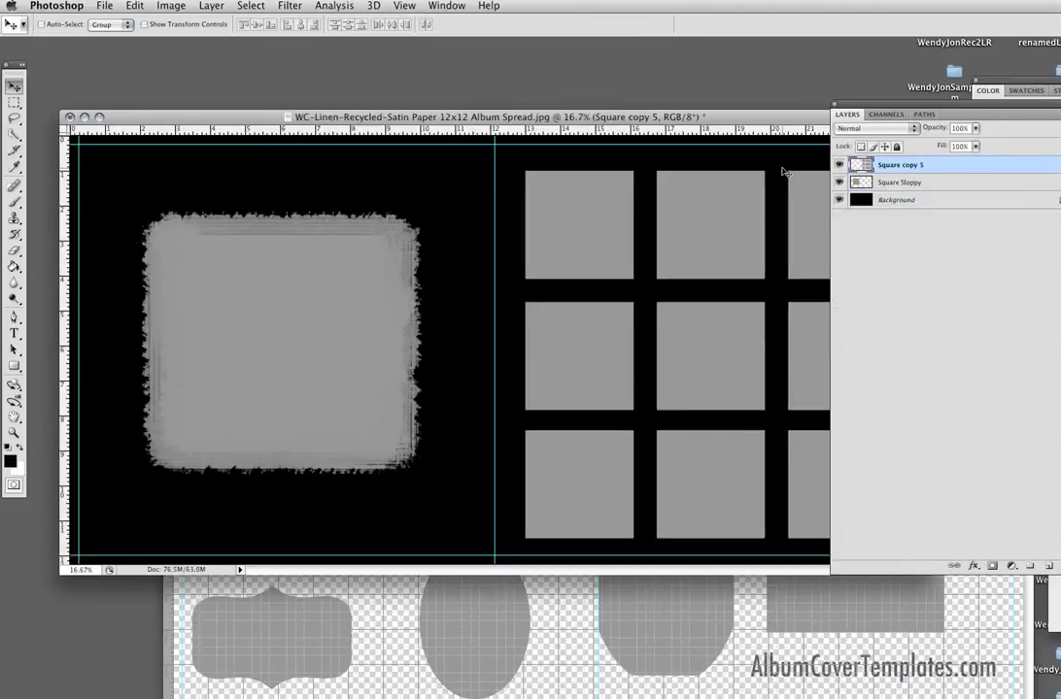
Step: Nudge the merged grid up and left with Shift+arrow keys
key(shift+Up)
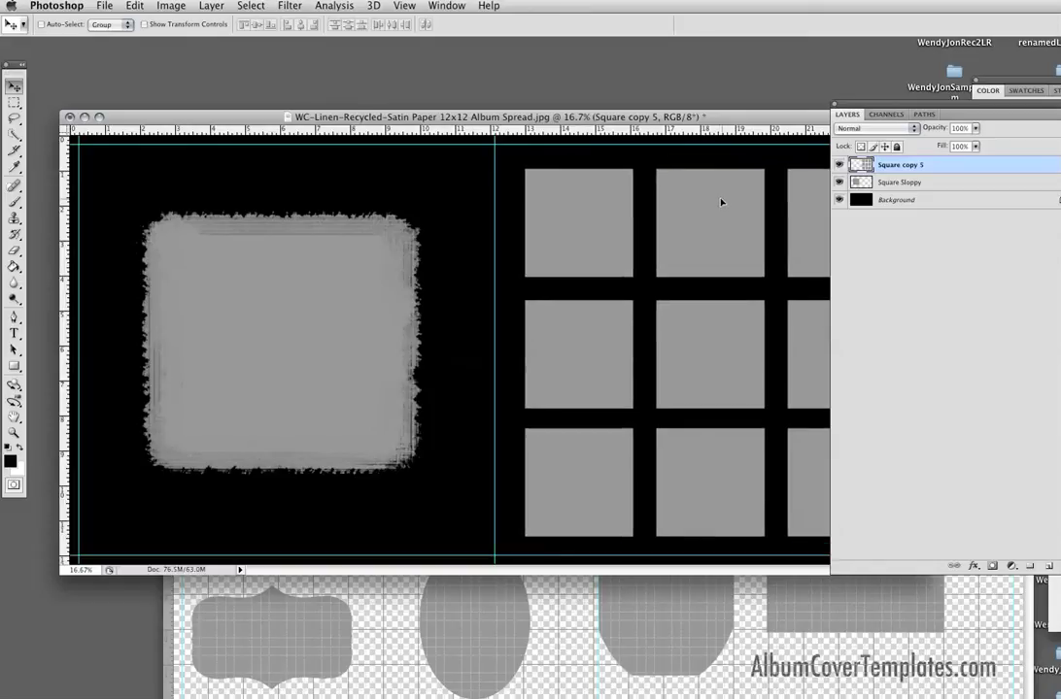
key(shift+Left)
key(shift+Left)
key(shift+Up)
key(shift+Up)
drag(883, 105, 944, 265)
mouse_move(594, 218)
mouse_down()
mouse_move(585, 194)
mouse_move(589, 217)
mouse_up()
Step: Move the Layers panel over the left page and bring up its layer effects list
drag(1013, 268, 341, 144)
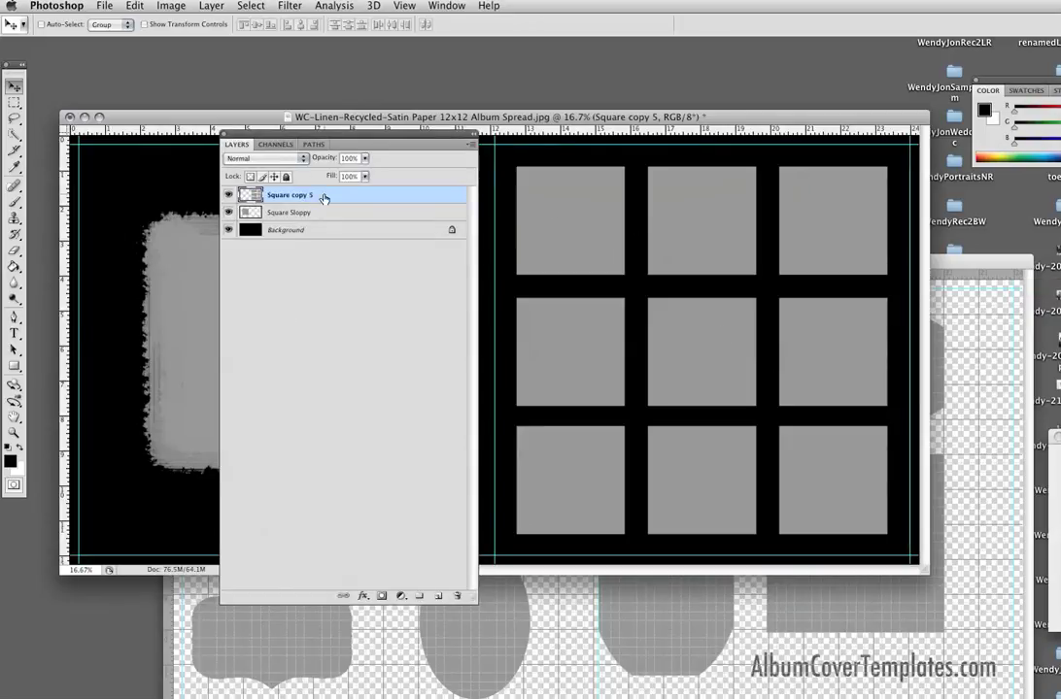
right_click(324, 198)
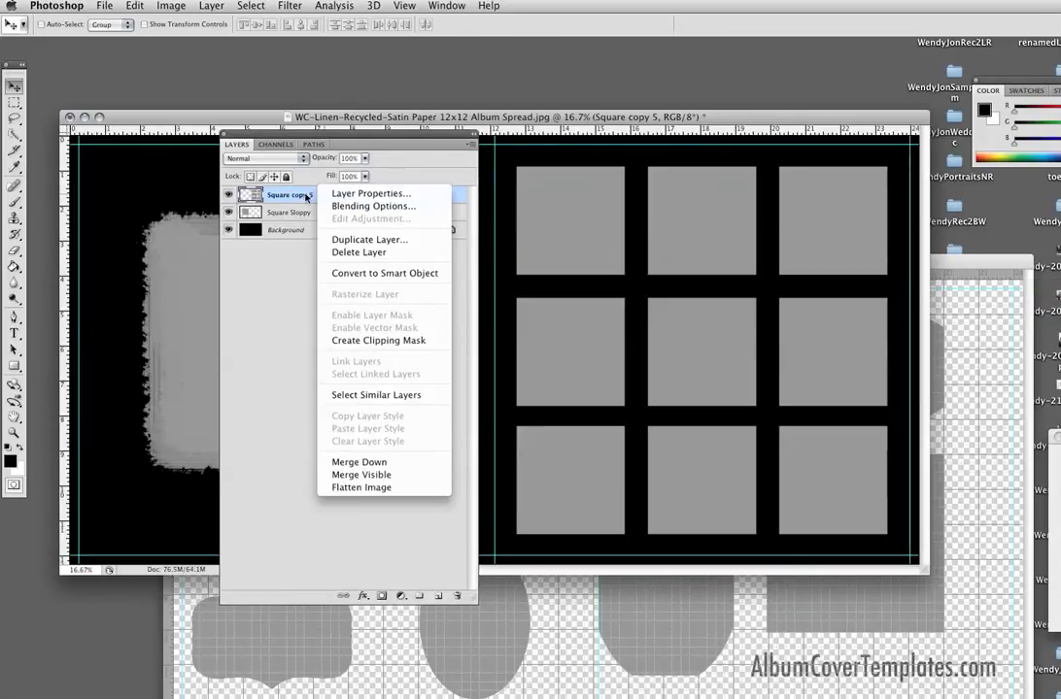
key(Escape)
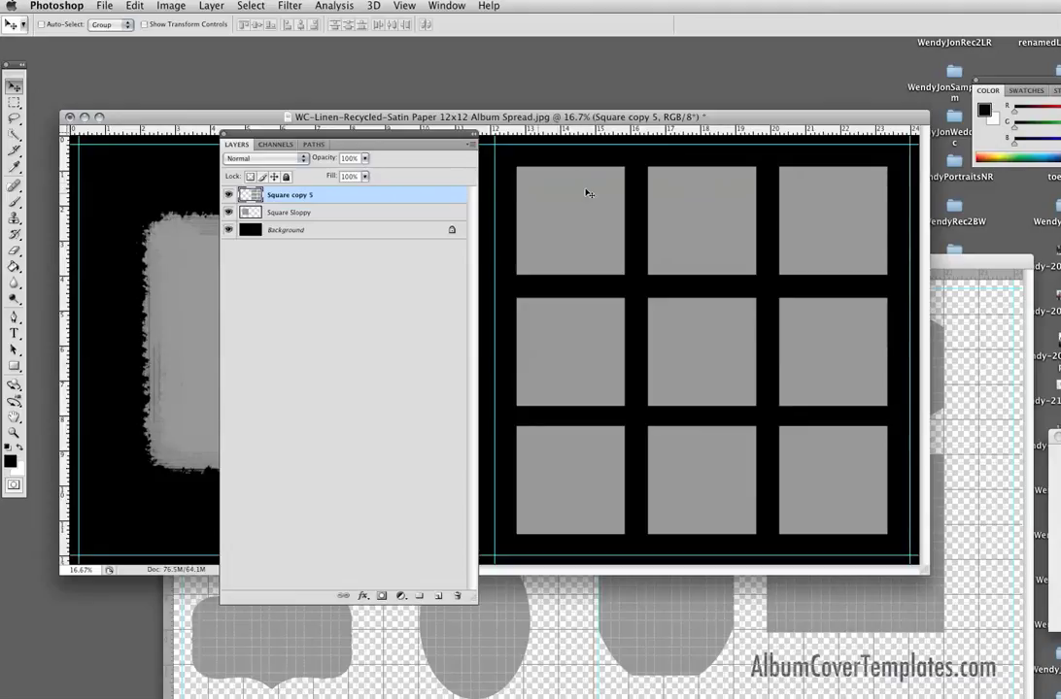
click(364, 595)
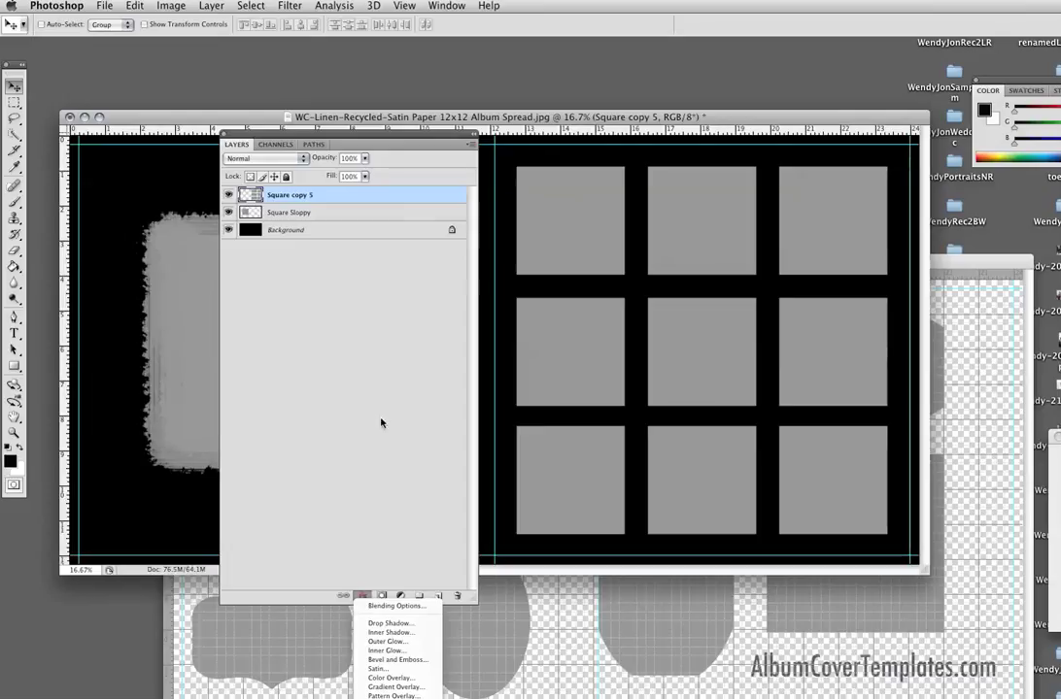
click(390, 146)
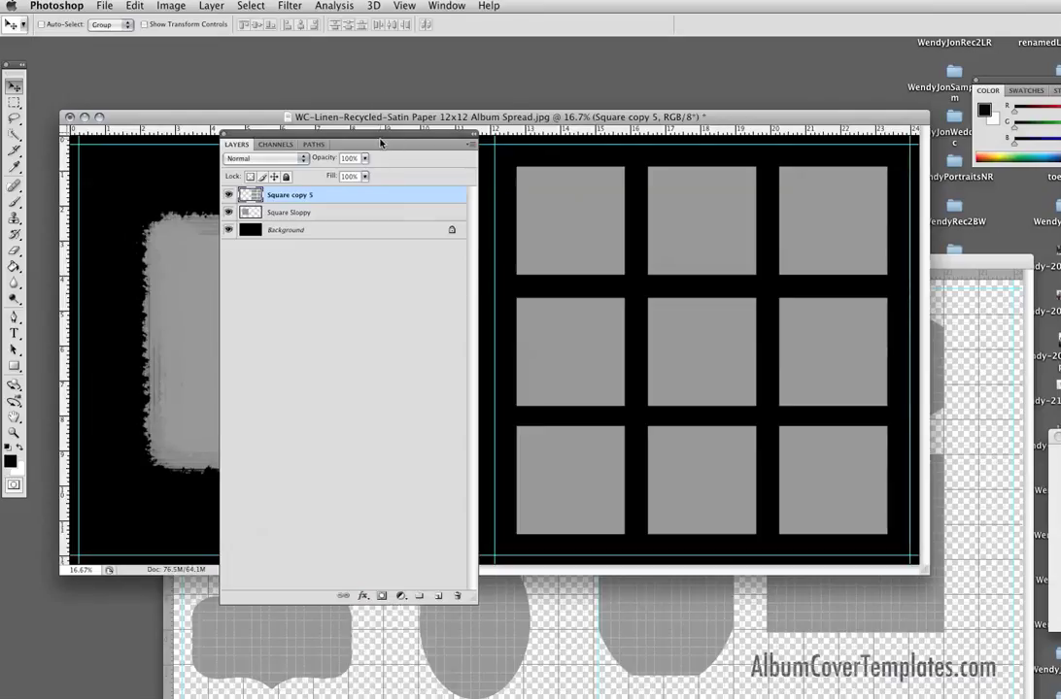
drag(379, 144, 385, 73)
click(370, 528)
Step: Add a Stroke effect to the grid layer and set its colour to white
click(387, 637)
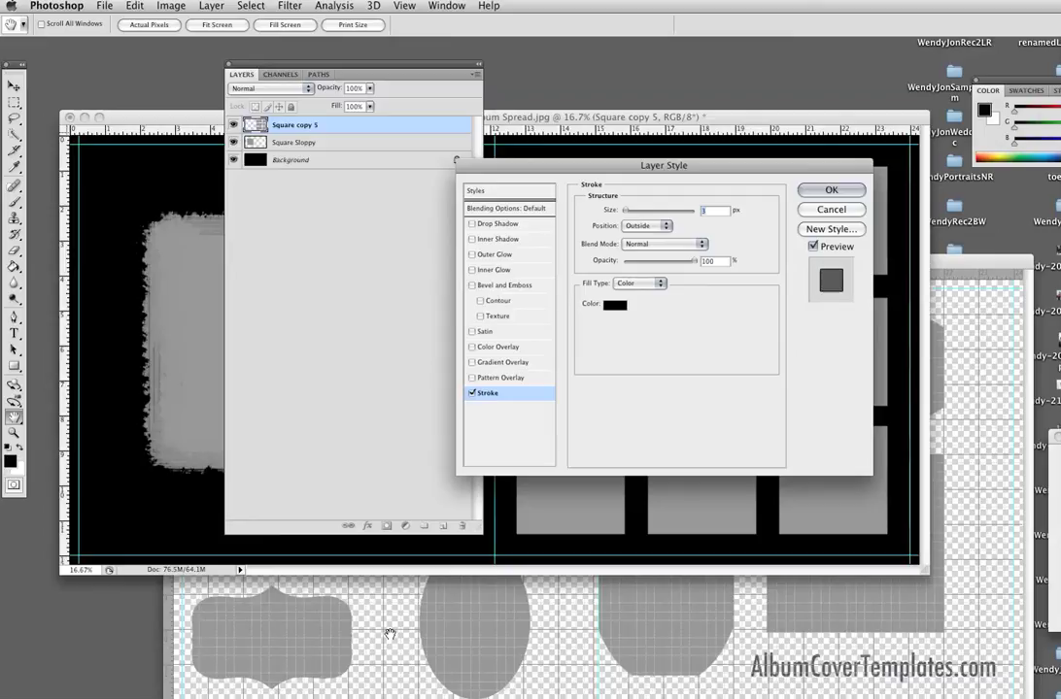
drag(702, 166, 363, 167)
drag(495, 173, 467, 182)
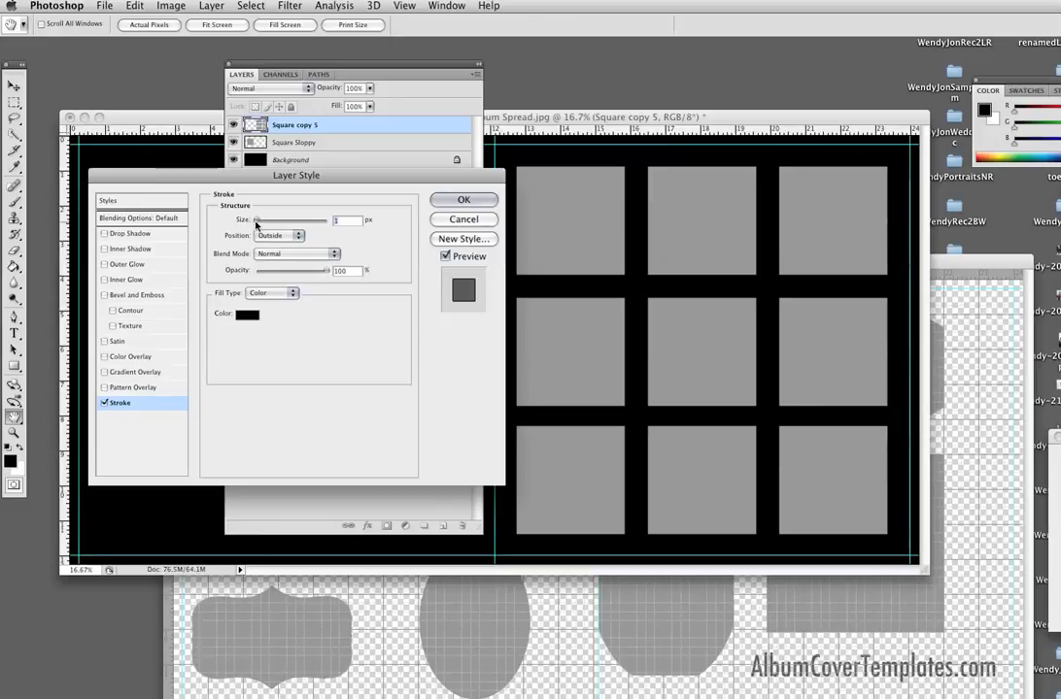
drag(258, 222, 265, 224)
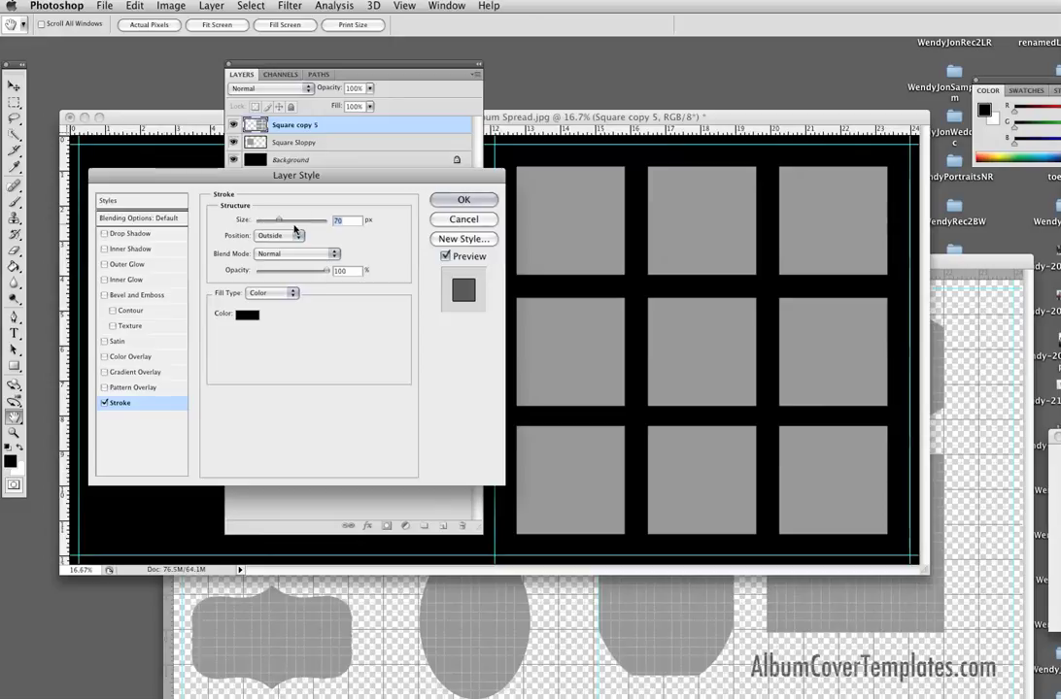
click(246, 314)
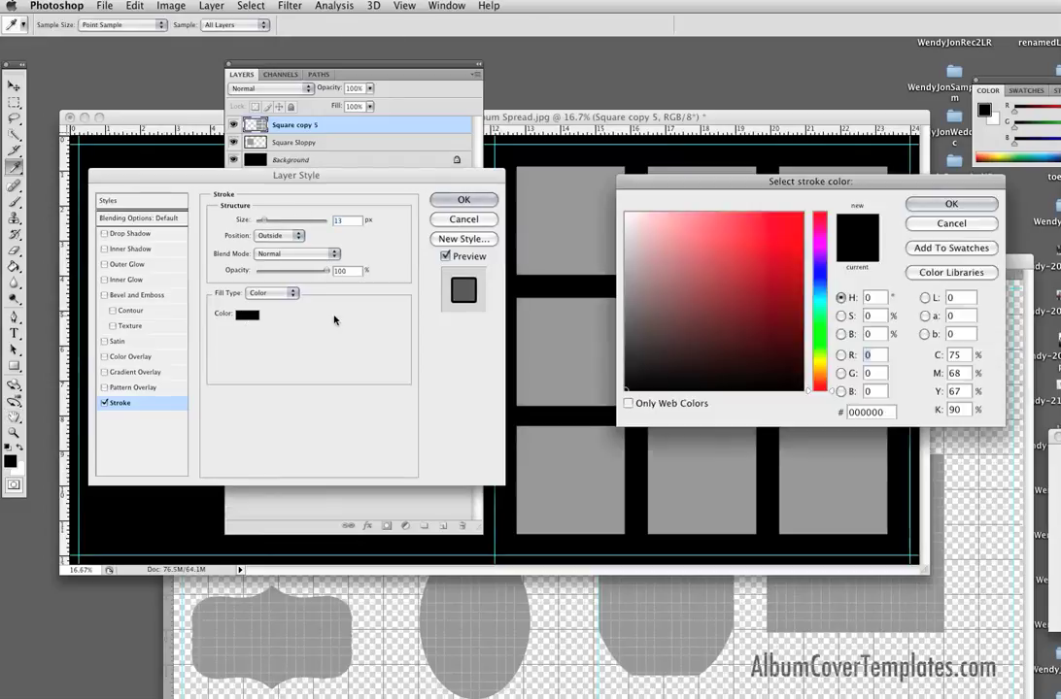
click(626, 214)
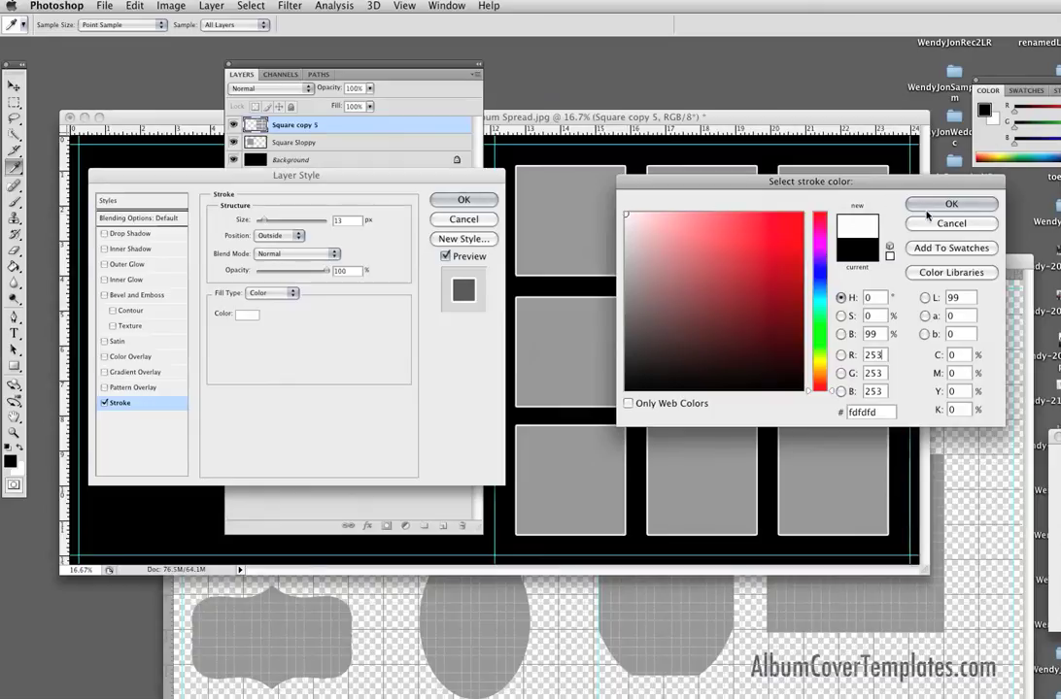
click(951, 204)
Step: Set the stroke to Inside position, 84 px size and 66% opacity
drag(263, 221, 301, 223)
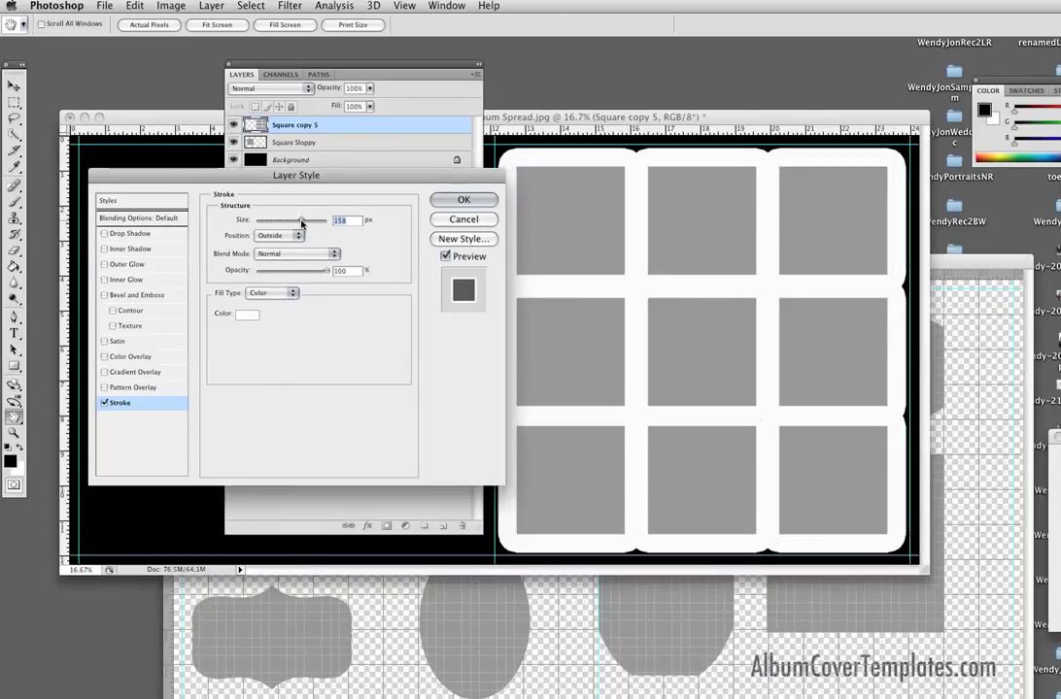
text(10)
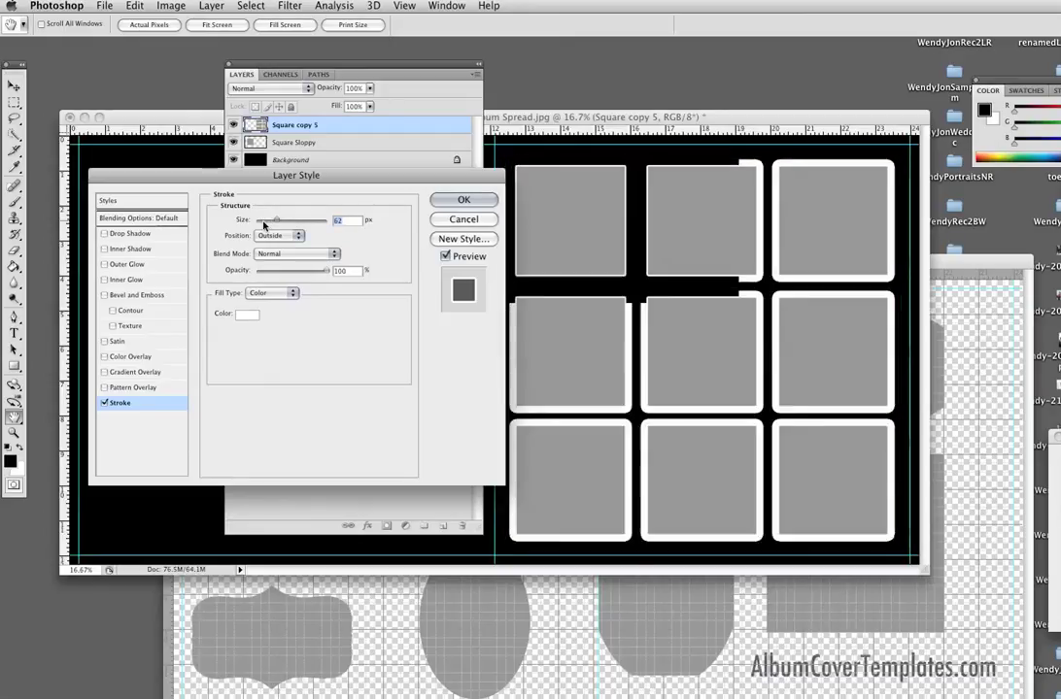
click(298, 237)
click(285, 247)
drag(264, 221, 270, 222)
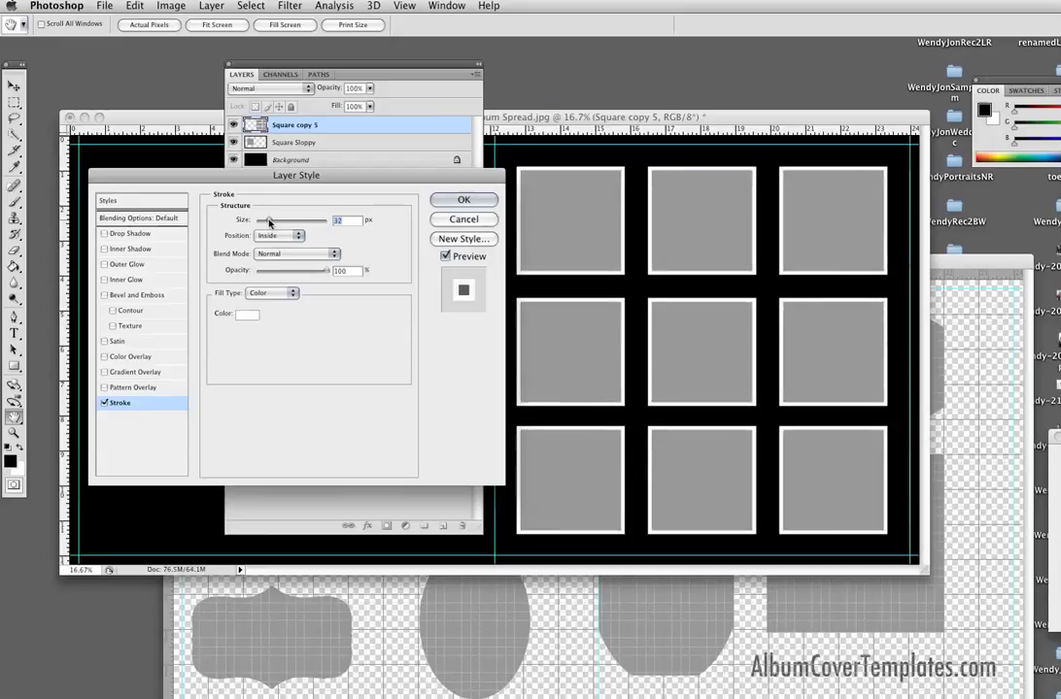
drag(270, 223, 282, 222)
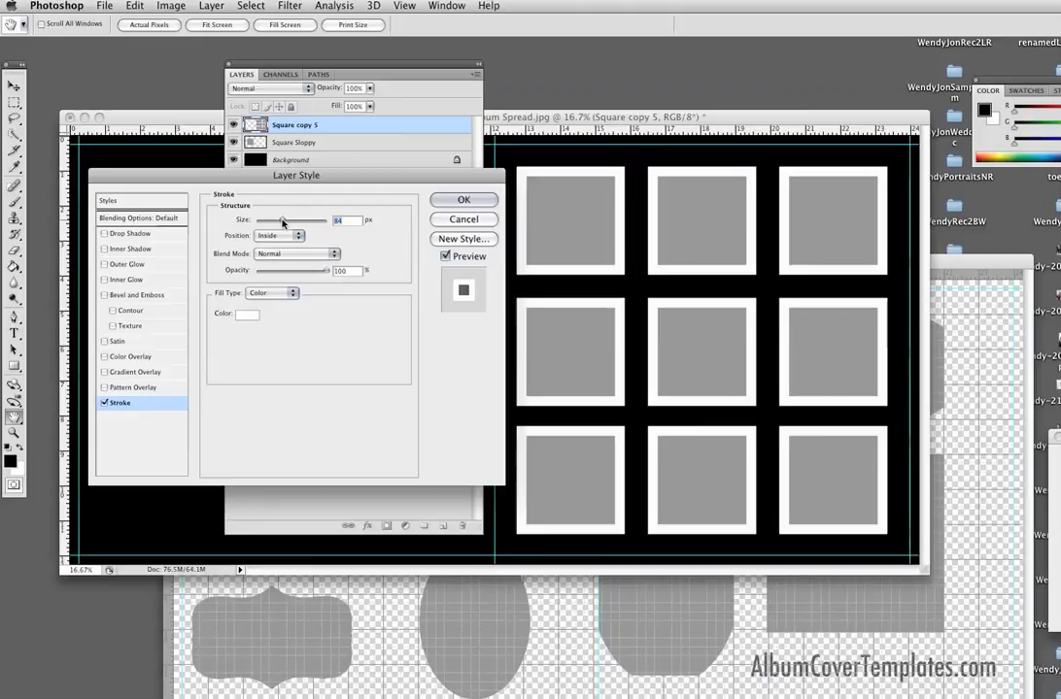
drag(325, 270, 302, 274)
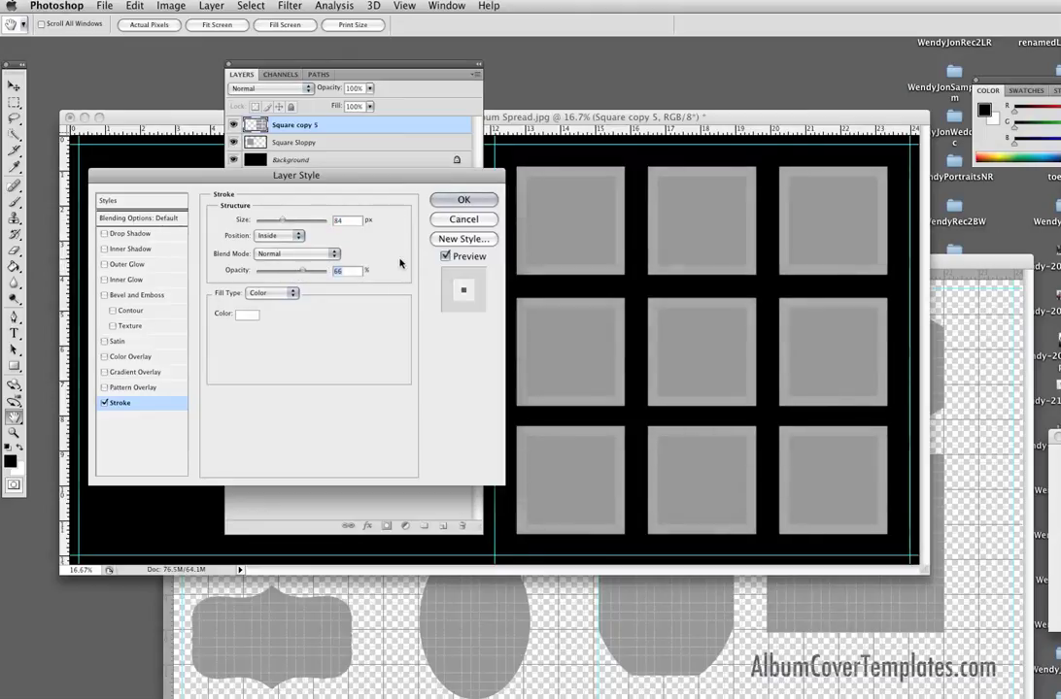
Step: Apply the stroke, drag the beach photo over the grid, and clip it to the squares
click(462, 200)
key(v)
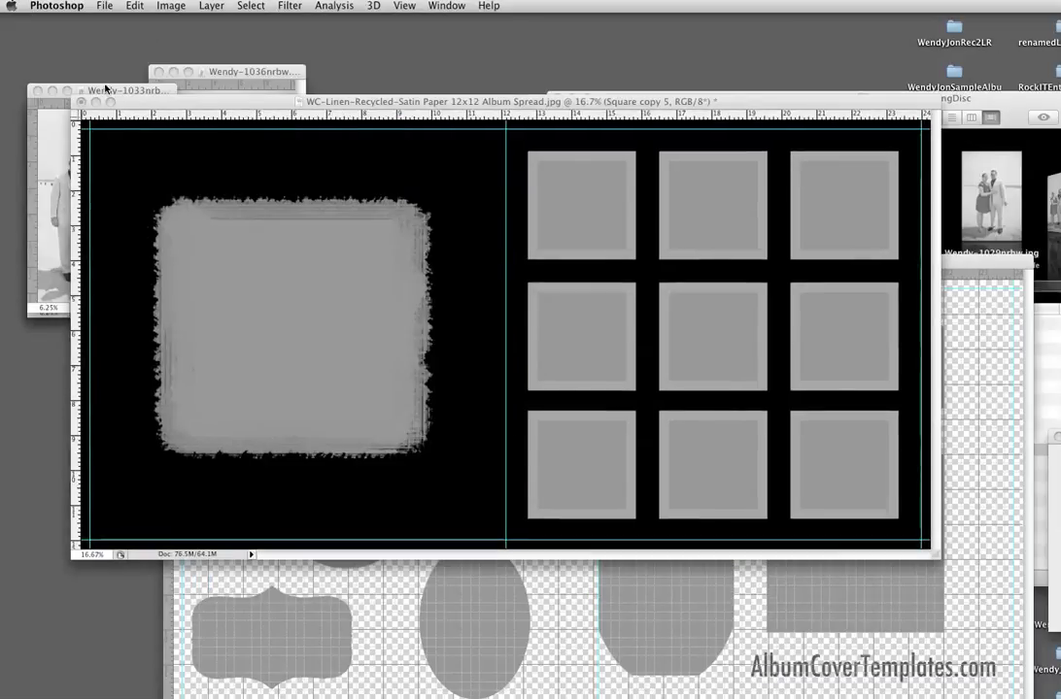
drag(103, 175, 590, 392)
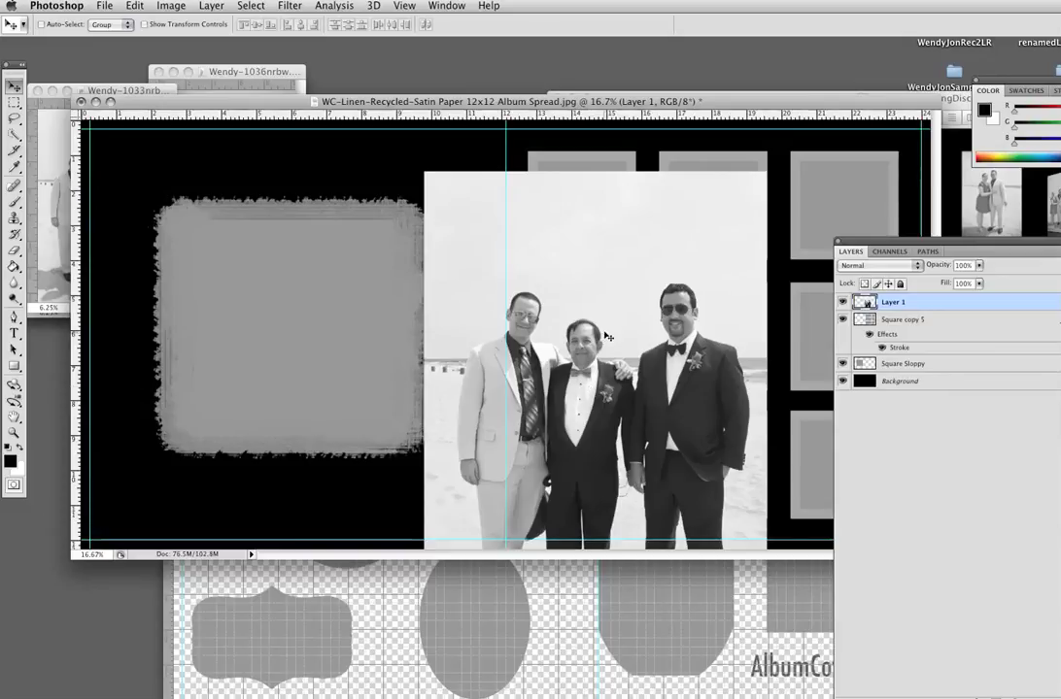
drag(596, 209, 606, 167)
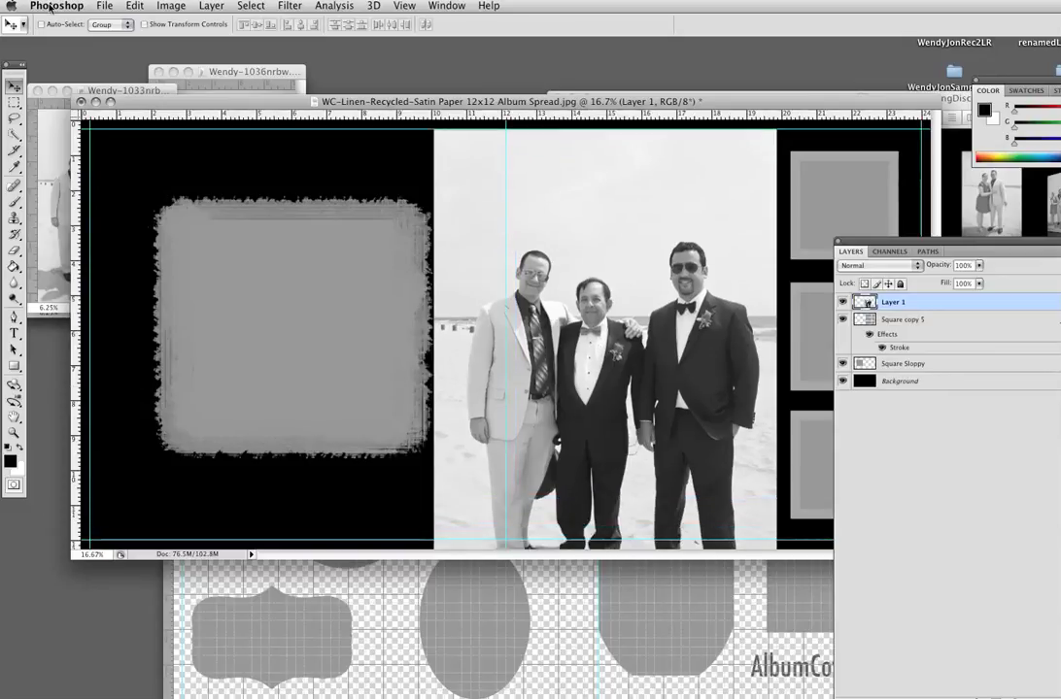
click(204, 5)
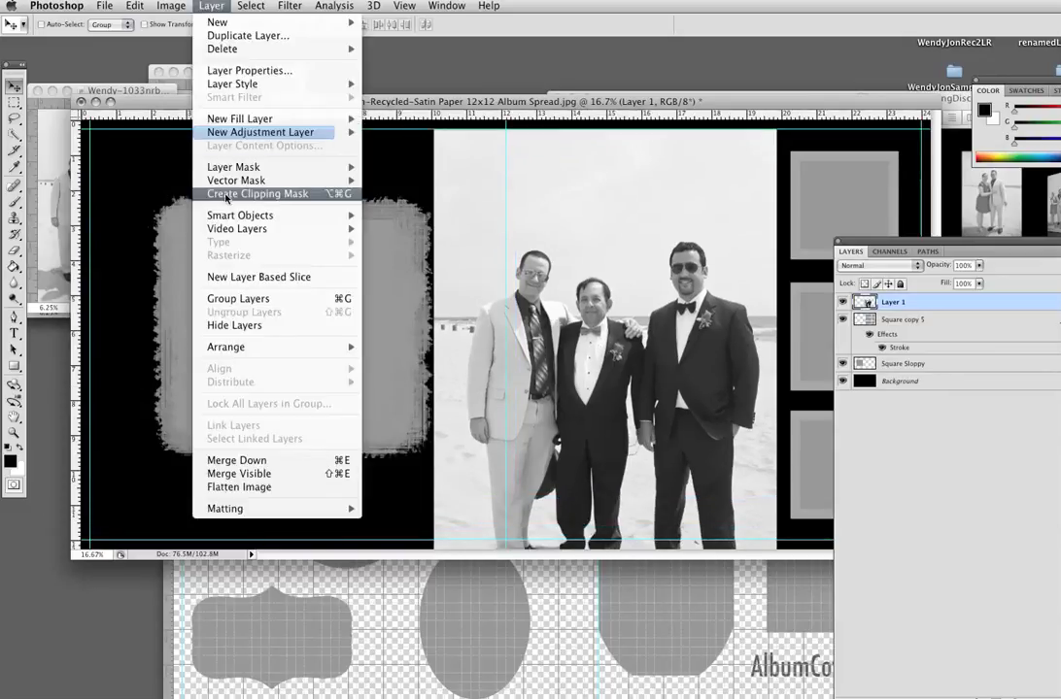
click(225, 194)
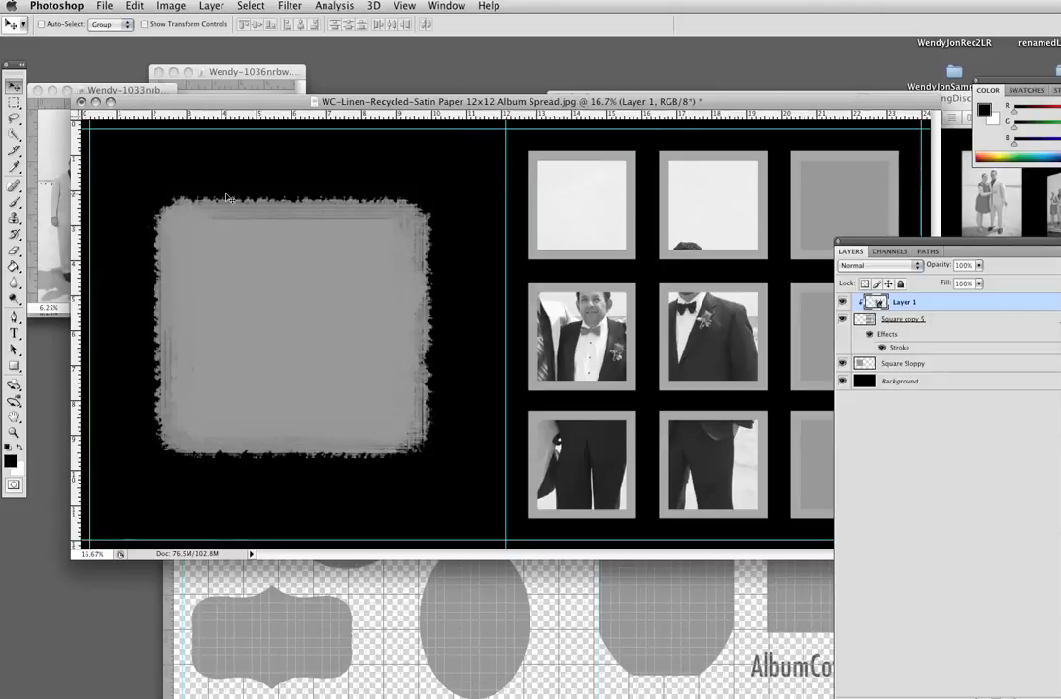
Step: Free-transform the clipped photo down and centre it within the top-left square
click(134, 6)
click(161, 259)
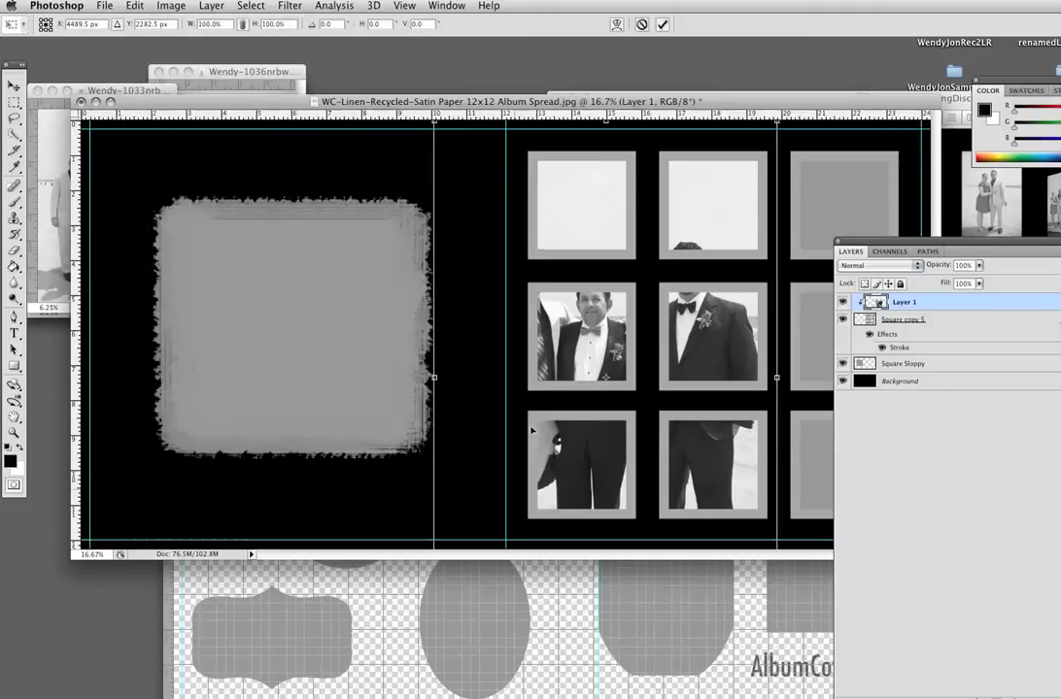
drag(483, 520, 500, 371)
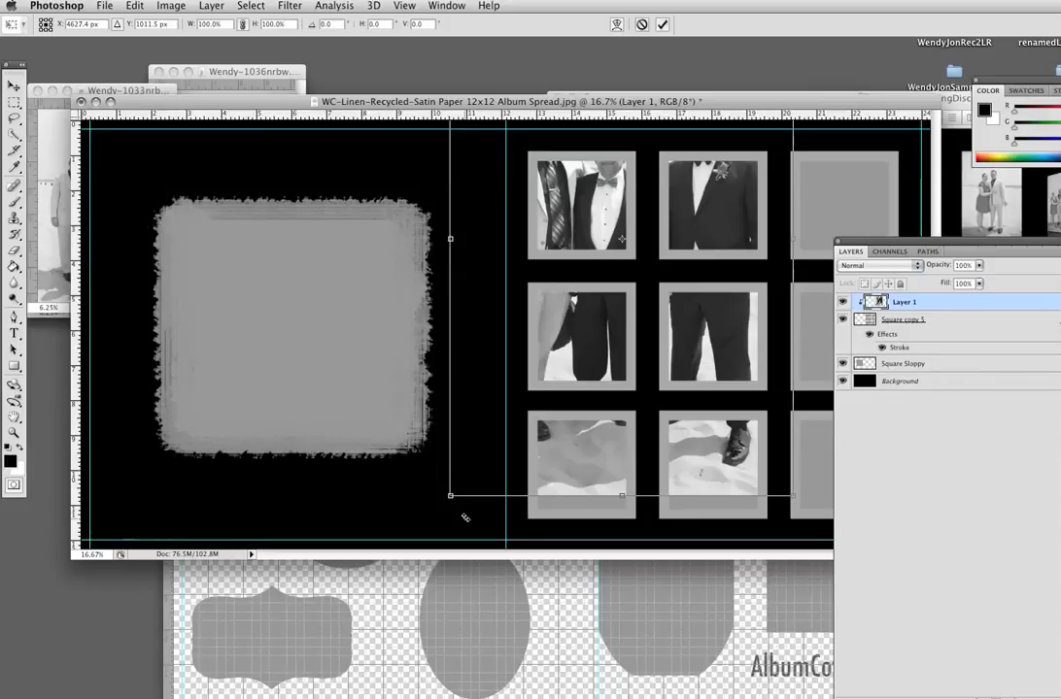
mouse_move(450, 494)
mouse_down()
mouse_move(692, 181)
mouse_move(561, 329)
mouse_up()
drag(665, 379, 592, 269)
drag(575, 221, 593, 231)
drag(631, 283, 629, 279)
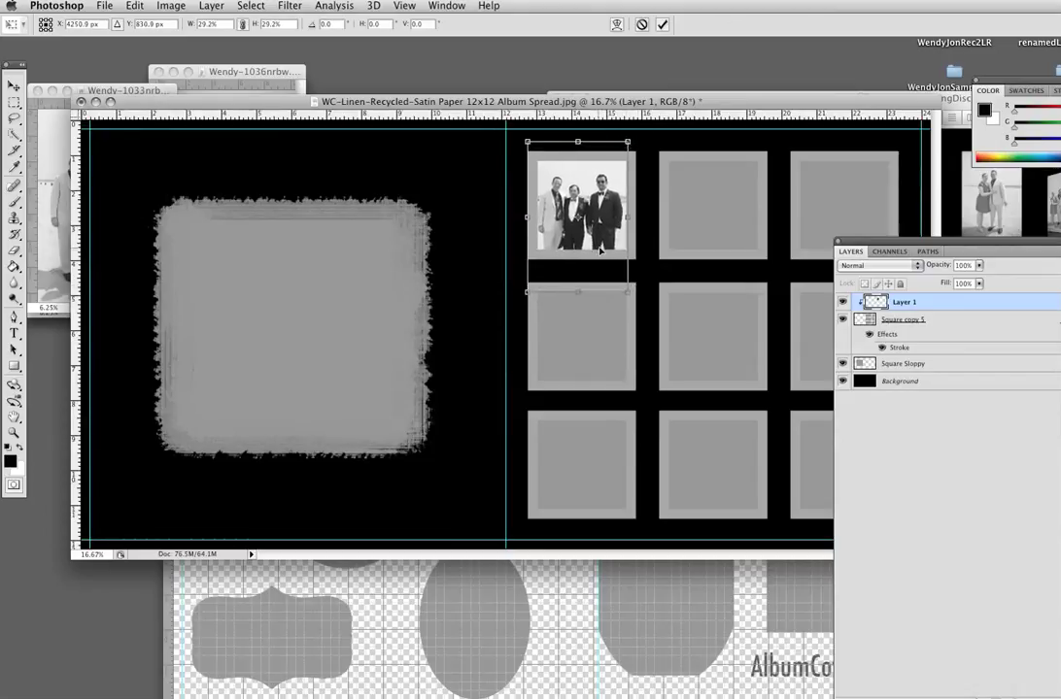
drag(599, 252, 596, 247)
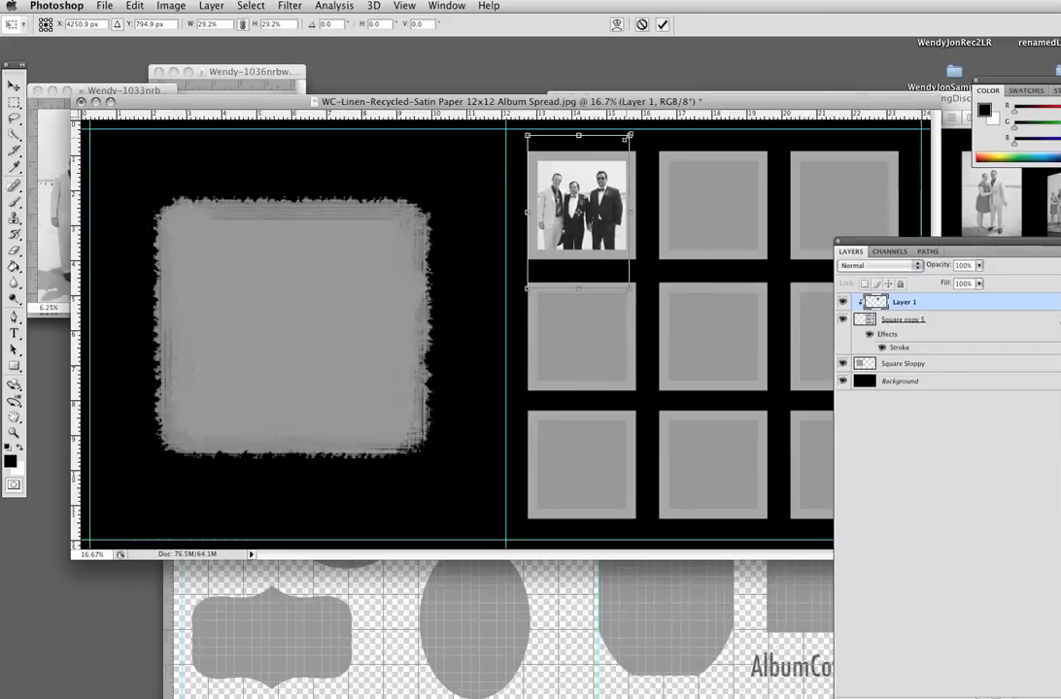
drag(628, 139, 633, 132)
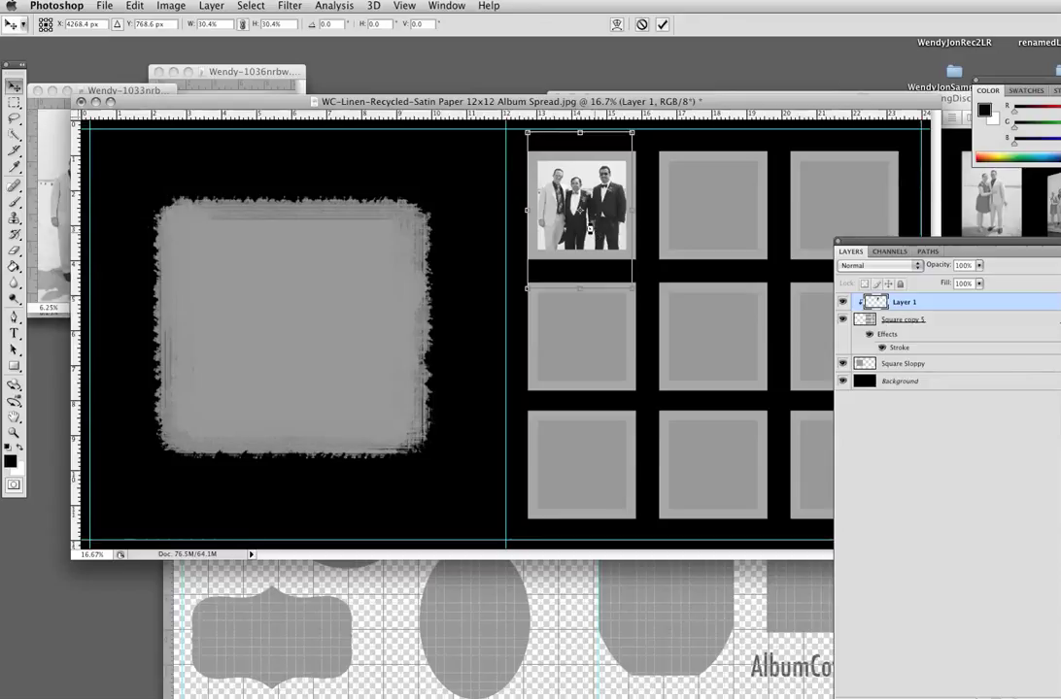
key(Return)
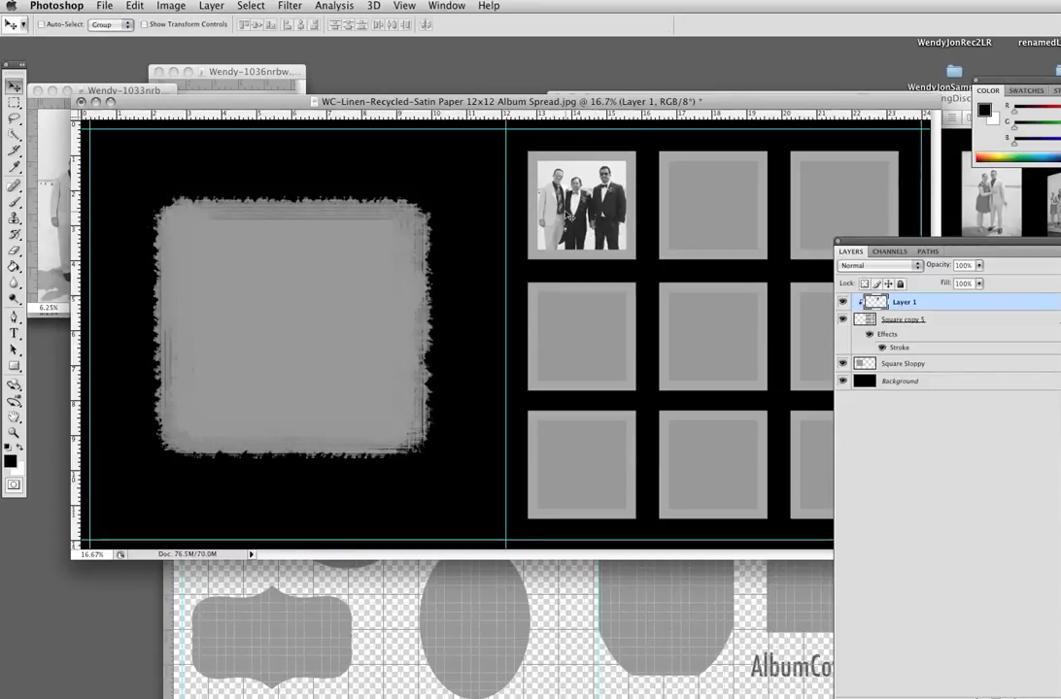
Step: Zoom in twice on the photo square and reposition the document window
key(ctrl+plus)
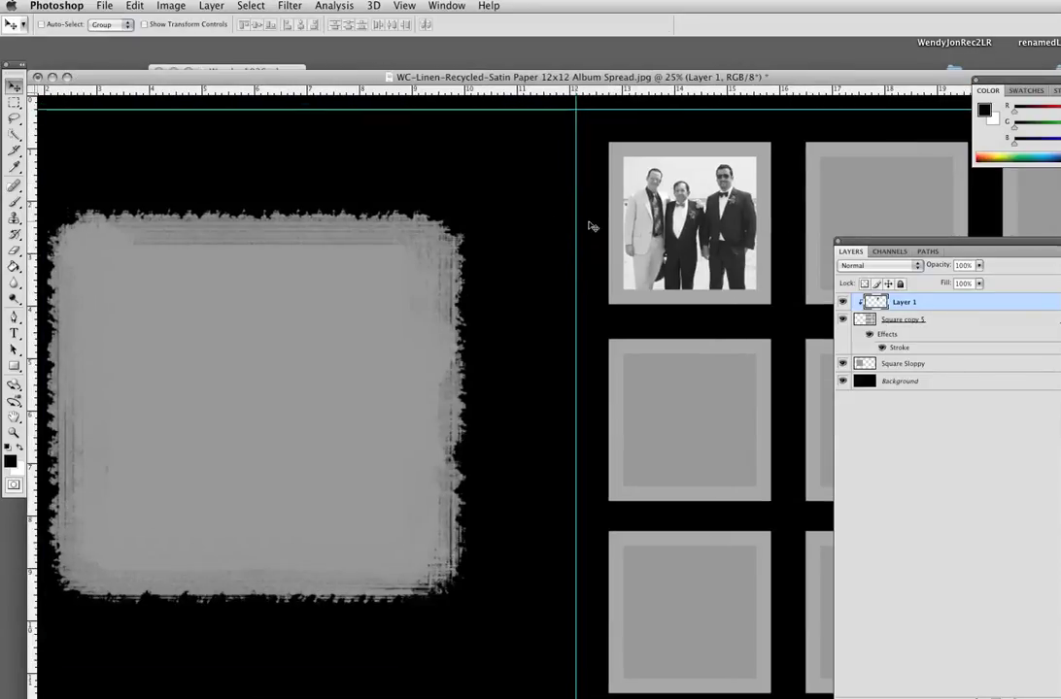
key(ctrl+plus)
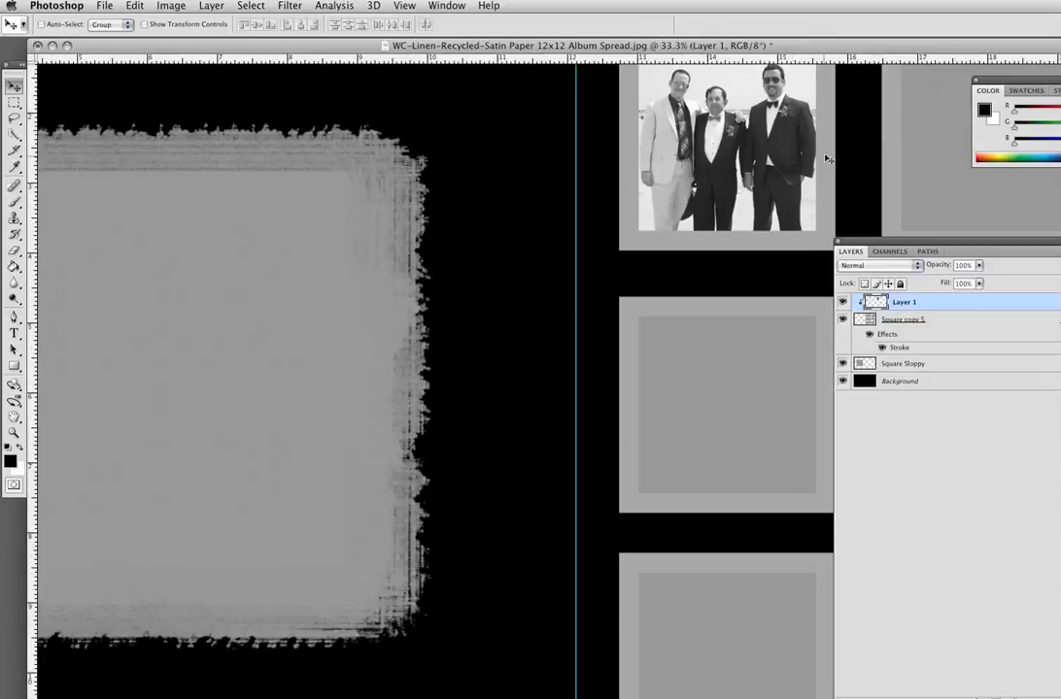
drag(777, 48, 728, 77)
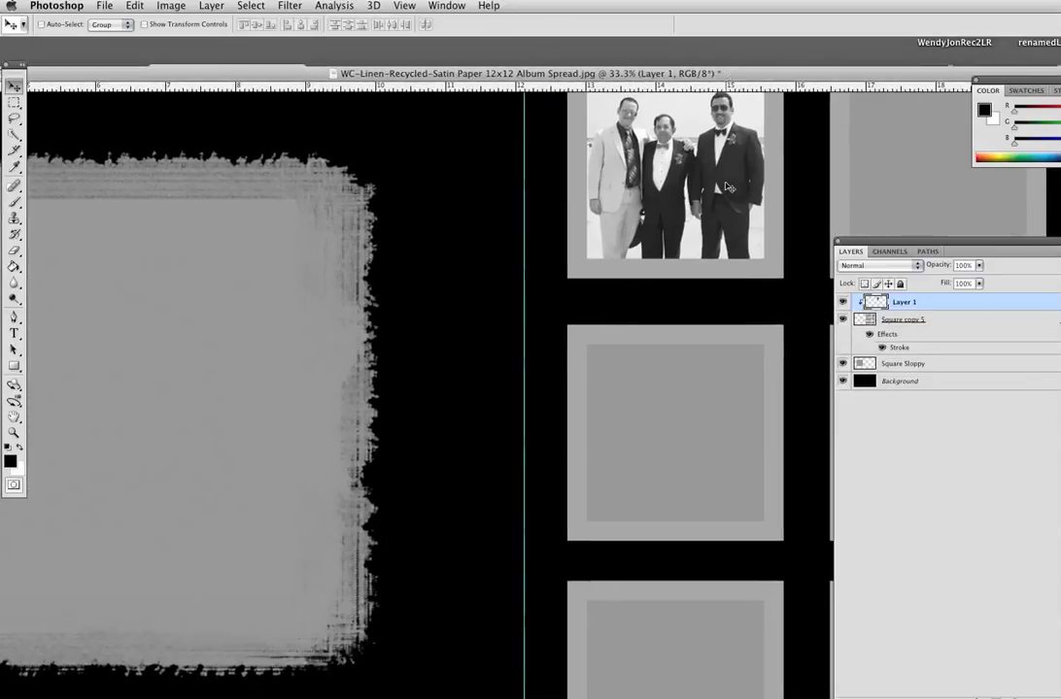
scroll(644, 235, up, 3)
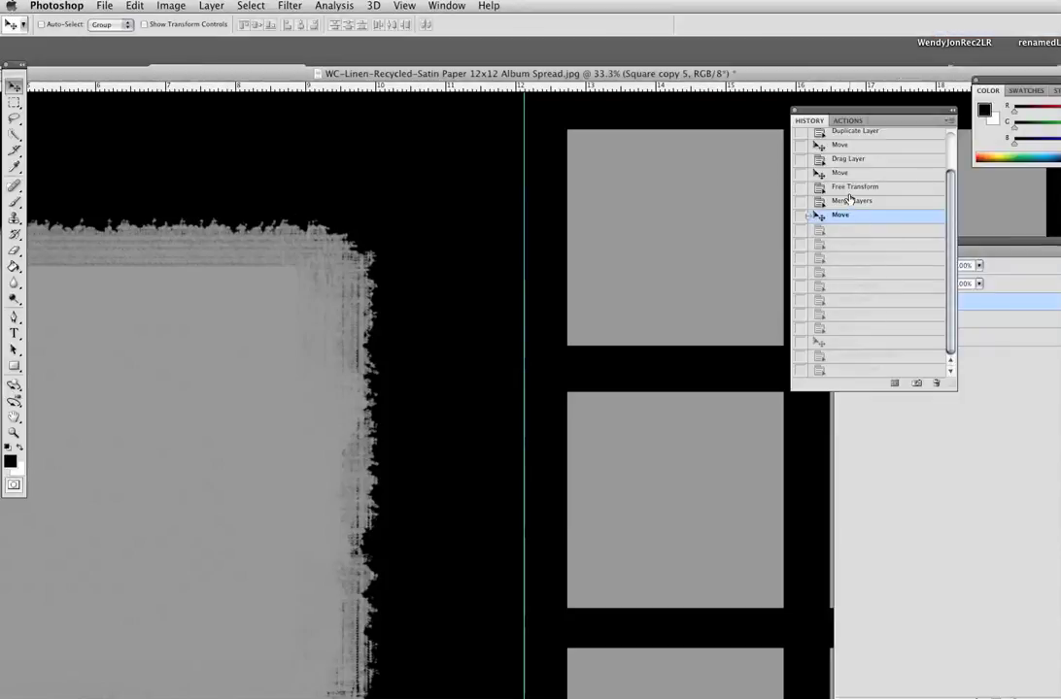
Step: Step back in History to the state before the squares were merged
click(847, 201)
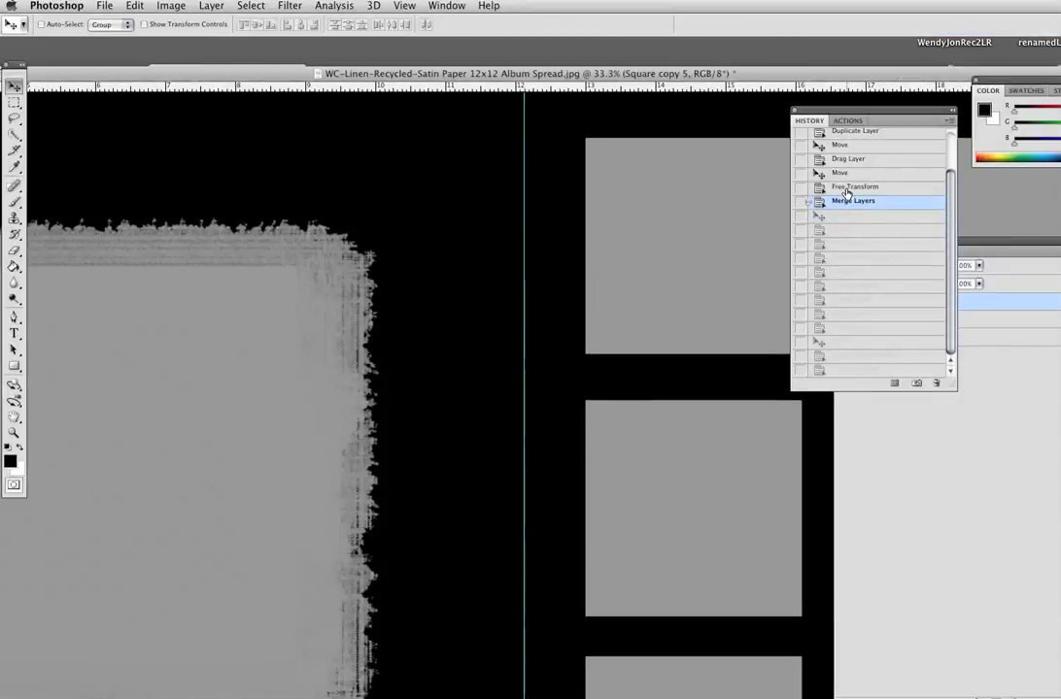
click(841, 189)
drag(705, 73, 663, 55)
key(super+minus)
key(super+minus)
key(super+minus)
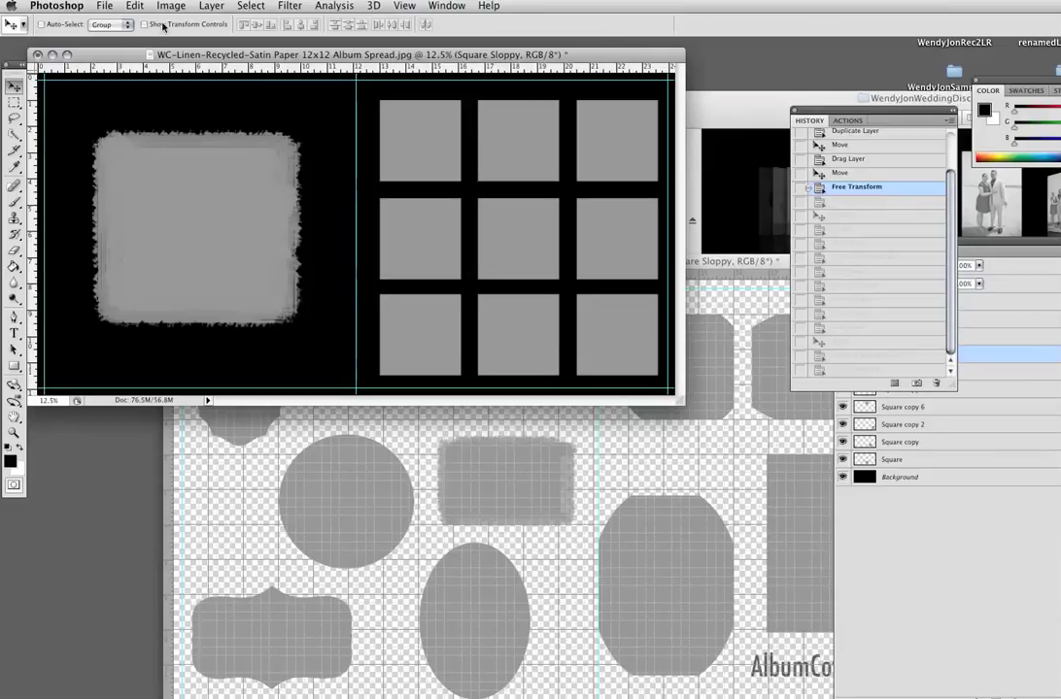
Step: Close the All Shapes document without saving and bring the beach photo forward
drag(258, 61, 358, 121)
click(257, 557)
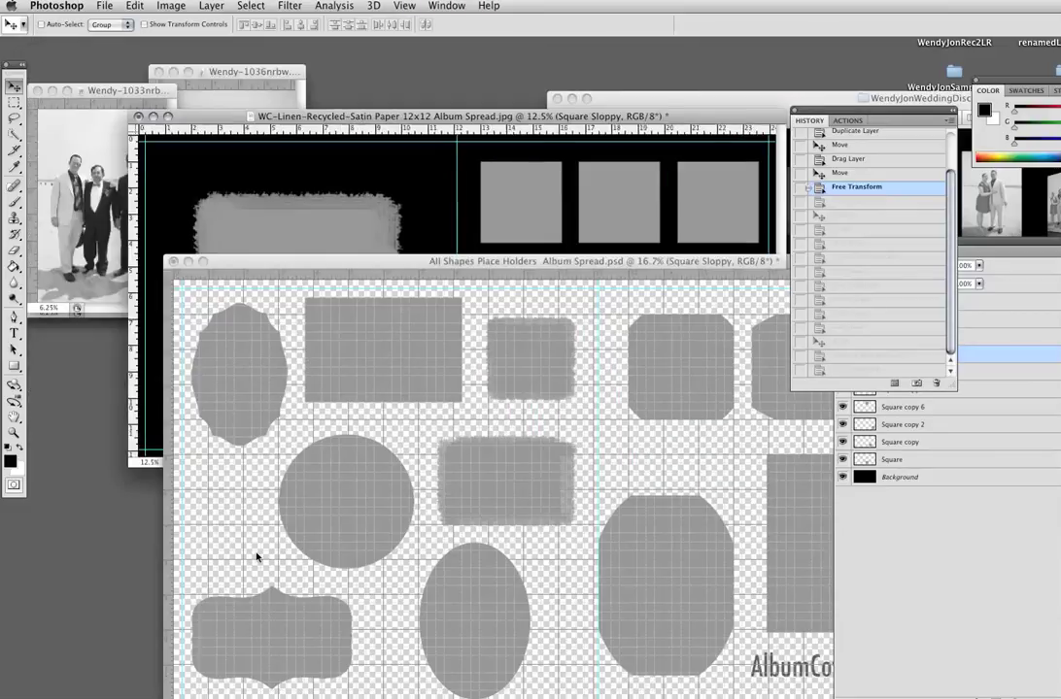
click(173, 262)
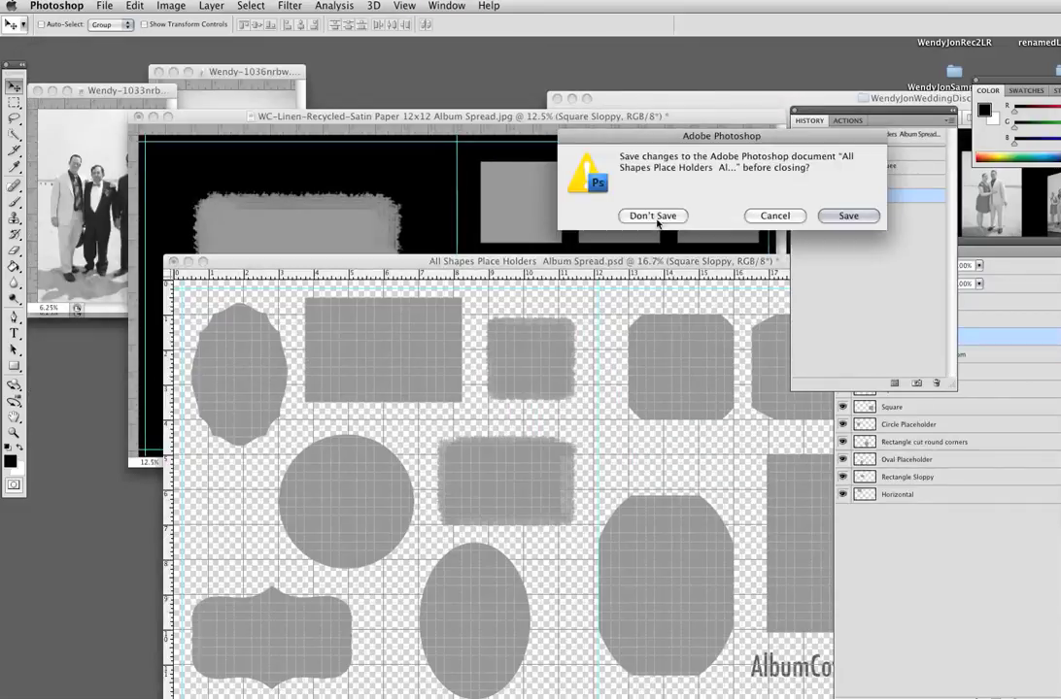
click(656, 216)
click(110, 184)
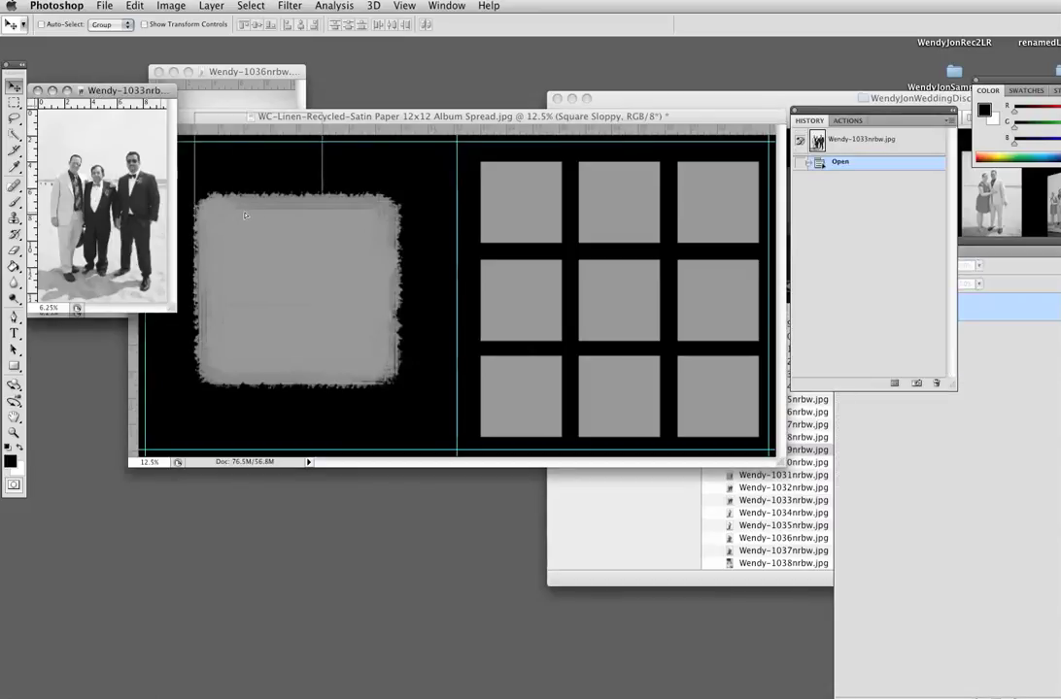
Step: Place the beach photo in the spread, clip it to the square below, and float the Layers panel
drag(245, 215, 562, 231)
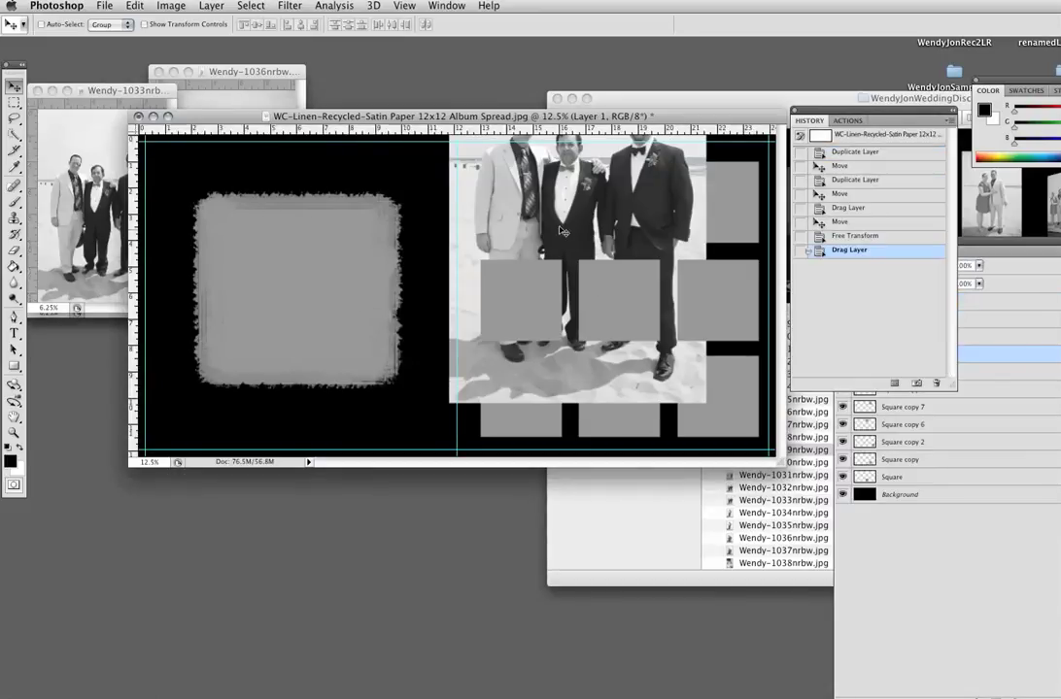
click(135, 6)
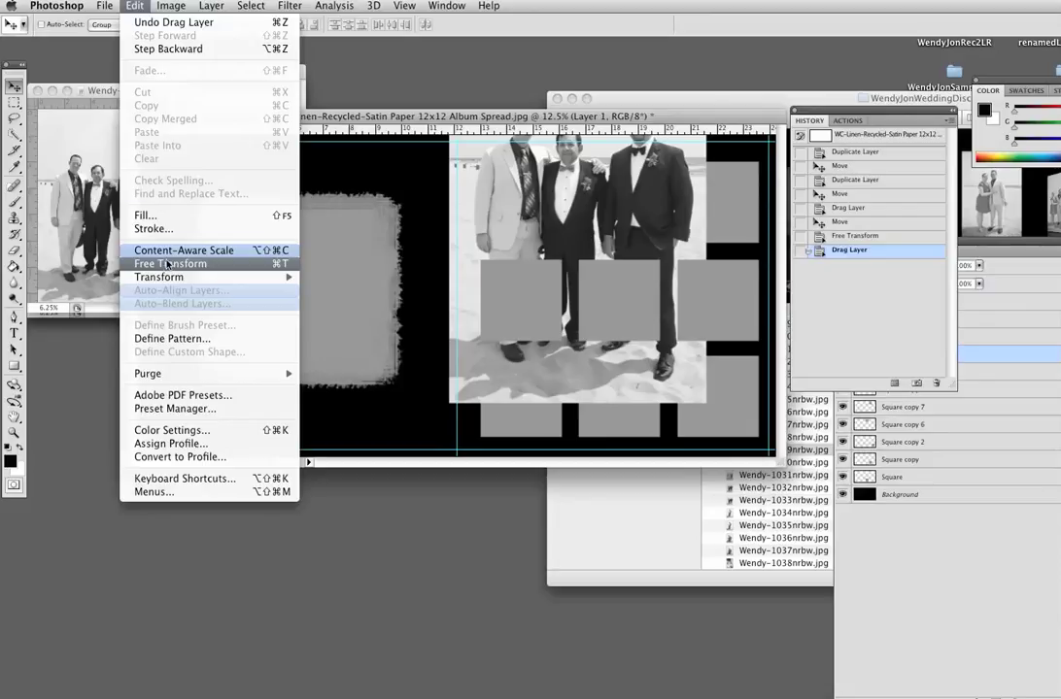
click(224, 198)
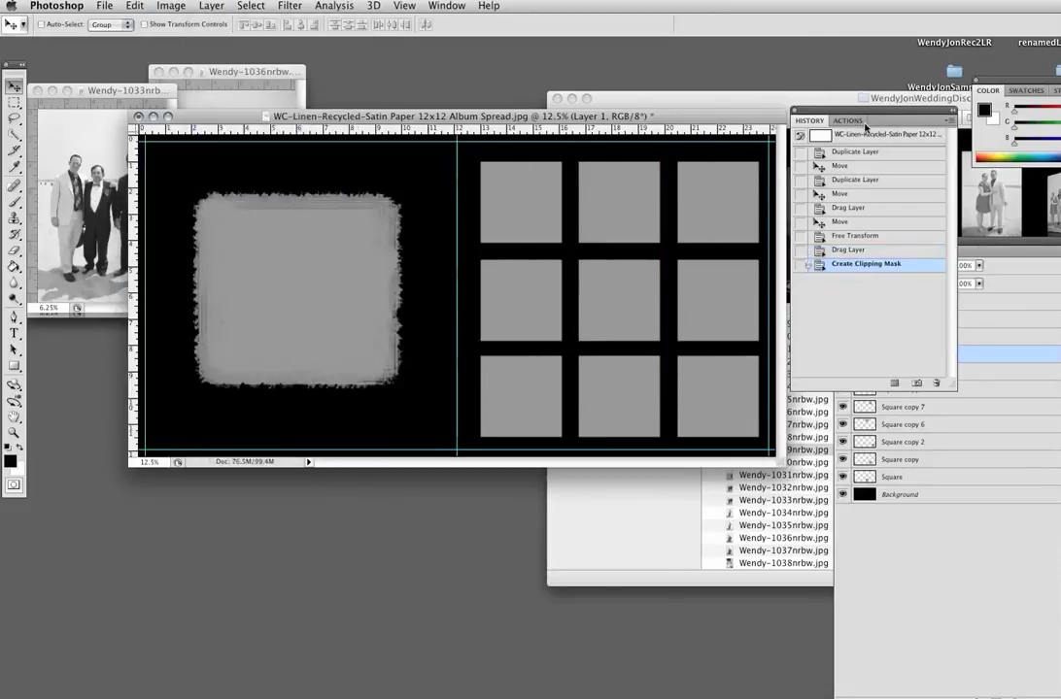
drag(1007, 256, 861, 255)
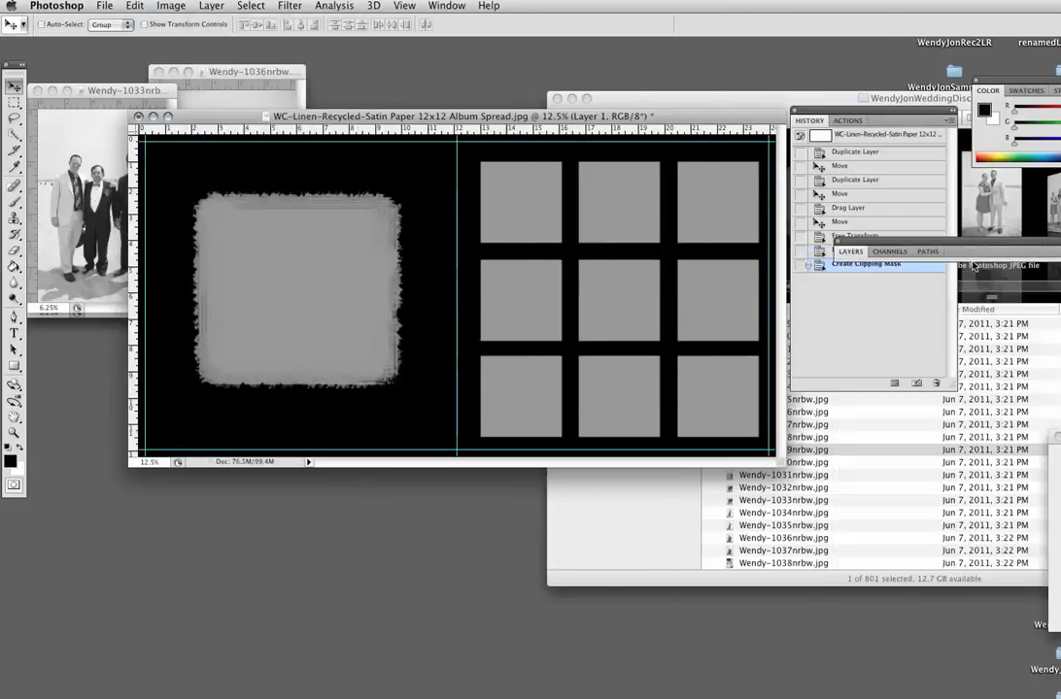